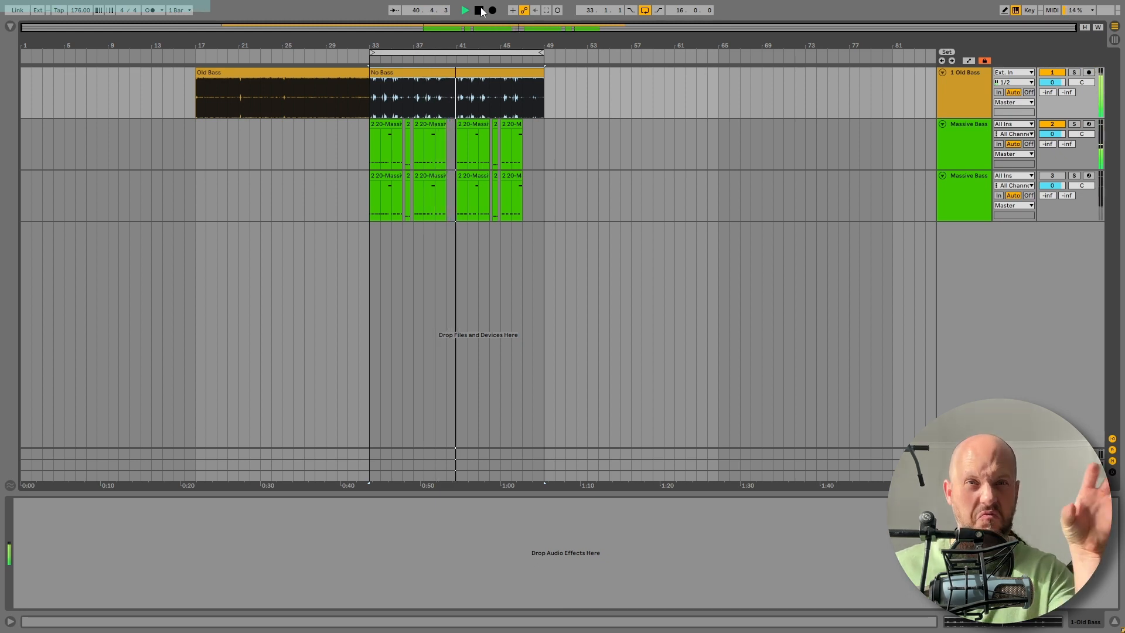
Step: Audition the looped No Bass section and compare the two Massive Bass tracks against it
click(481, 12)
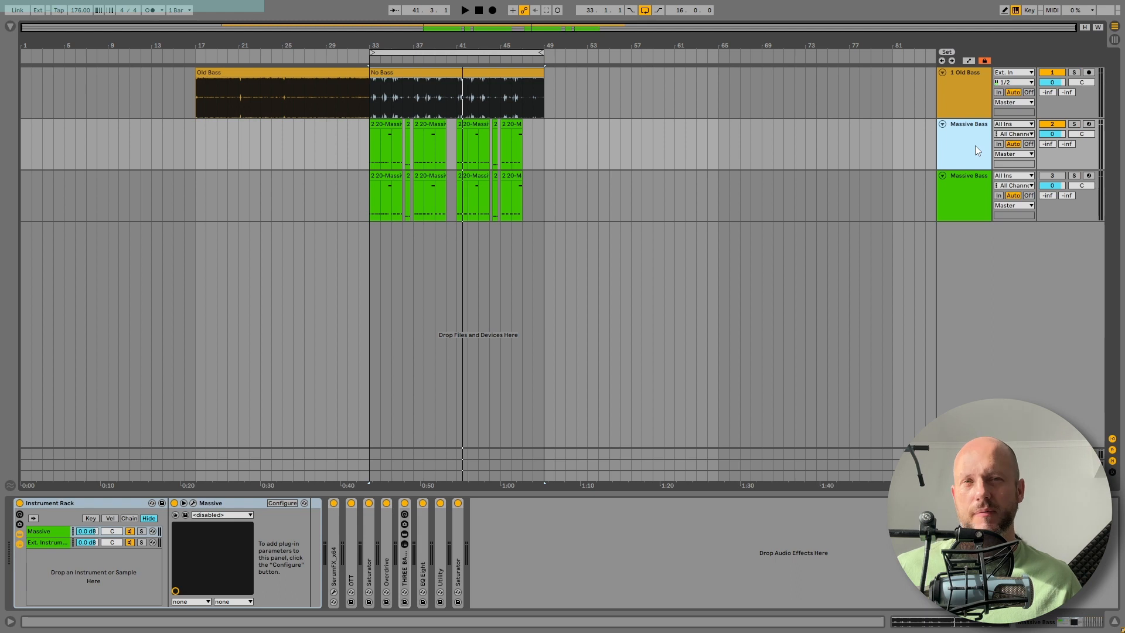
key(space)
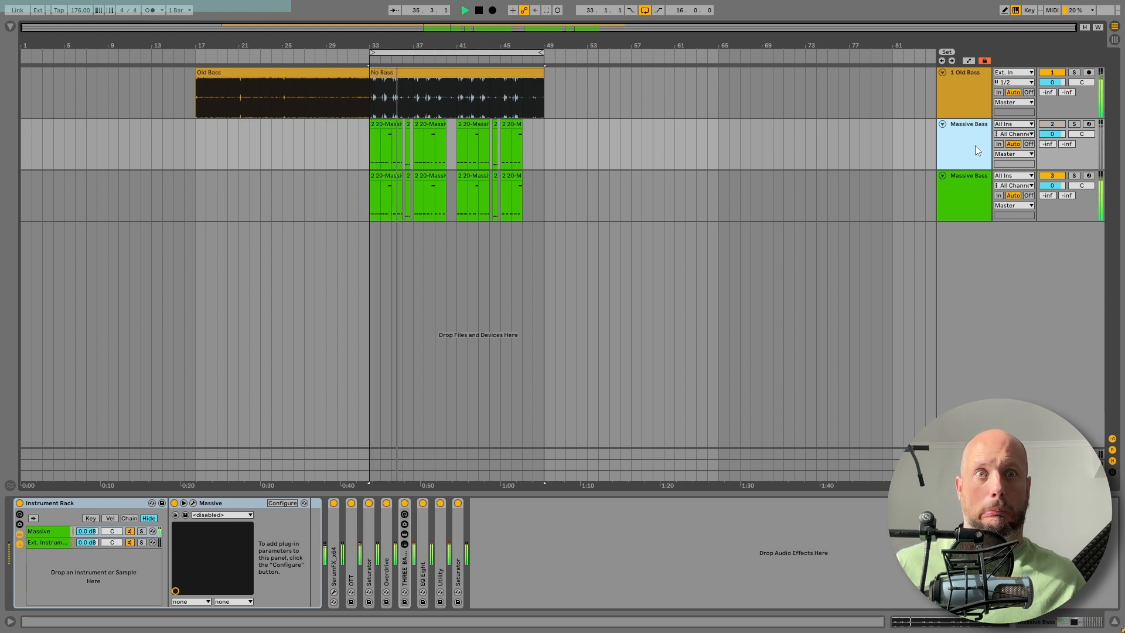
key(space)
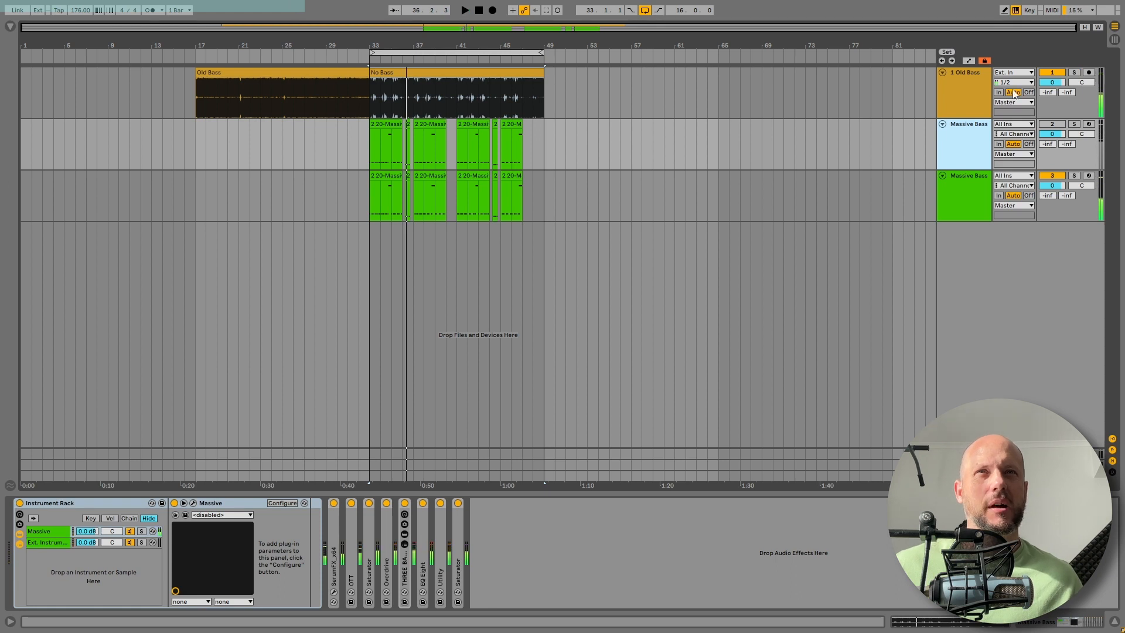
Step: Examine the key-mapping assignments of the two Massive Bass track activators, leaving the upper Massive Bass track active
key(ctrl+k)
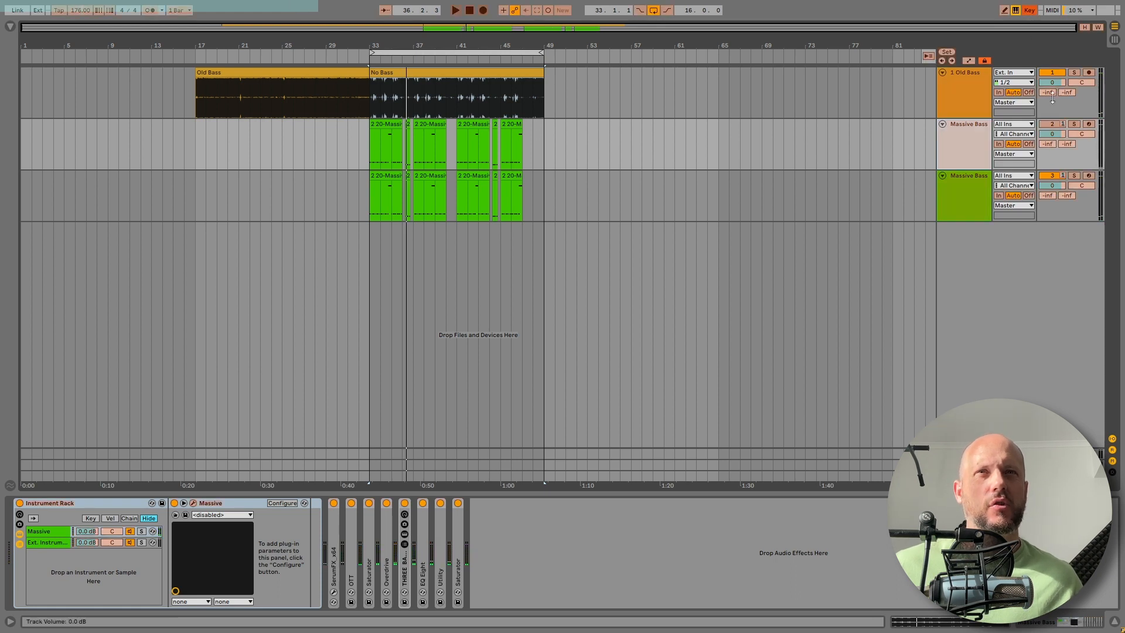
click(1051, 124)
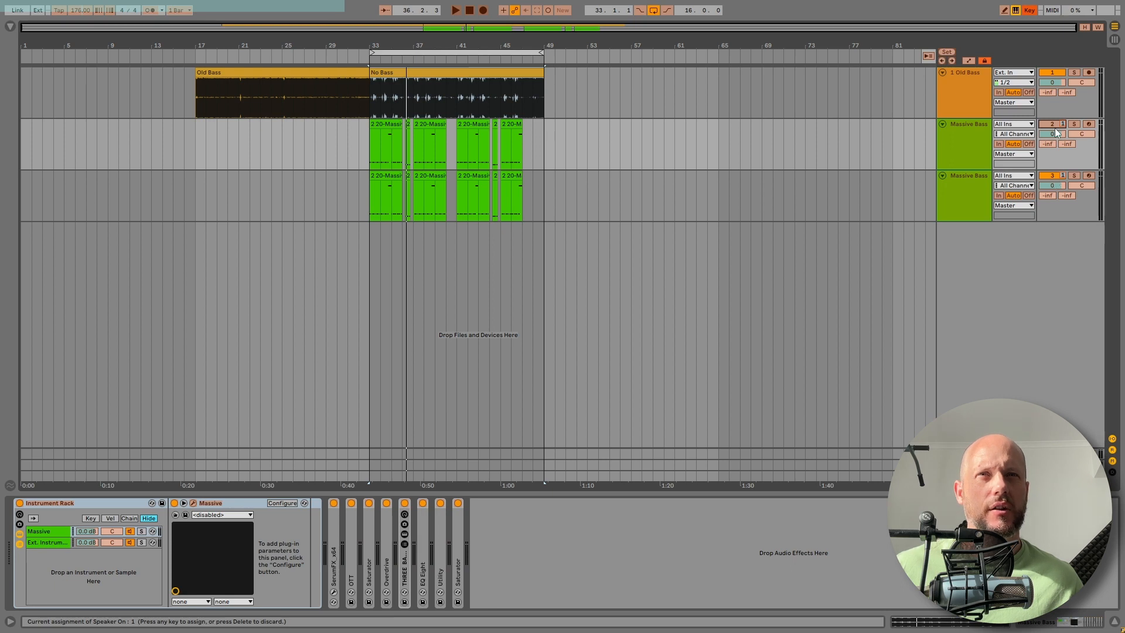
click(1051, 177)
key(ctrl+k)
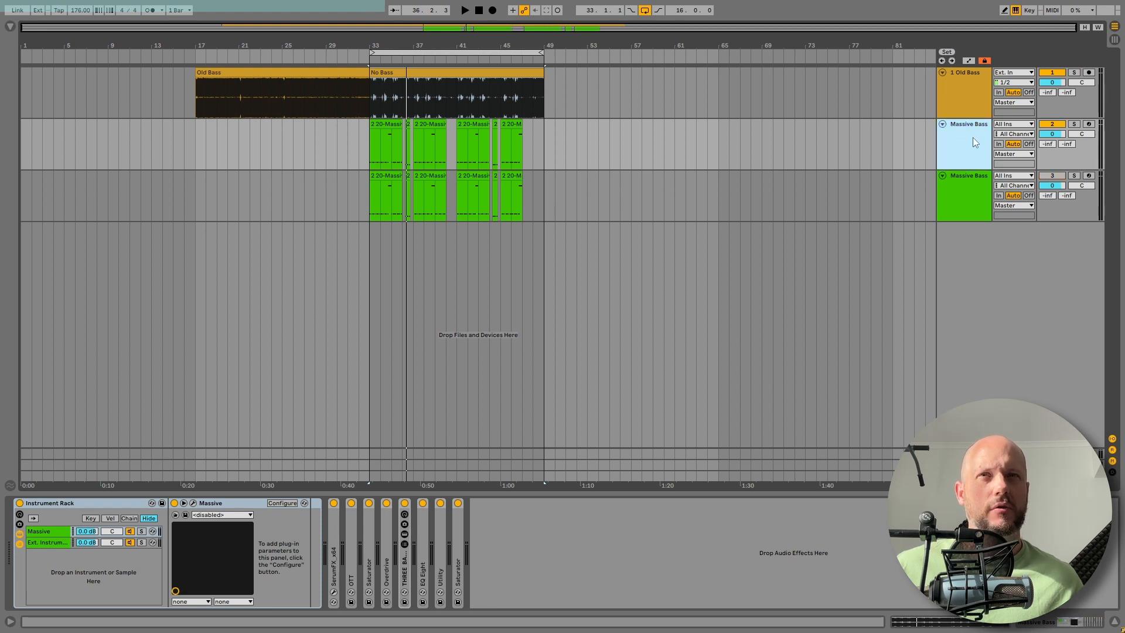
click(1053, 124)
click(1052, 175)
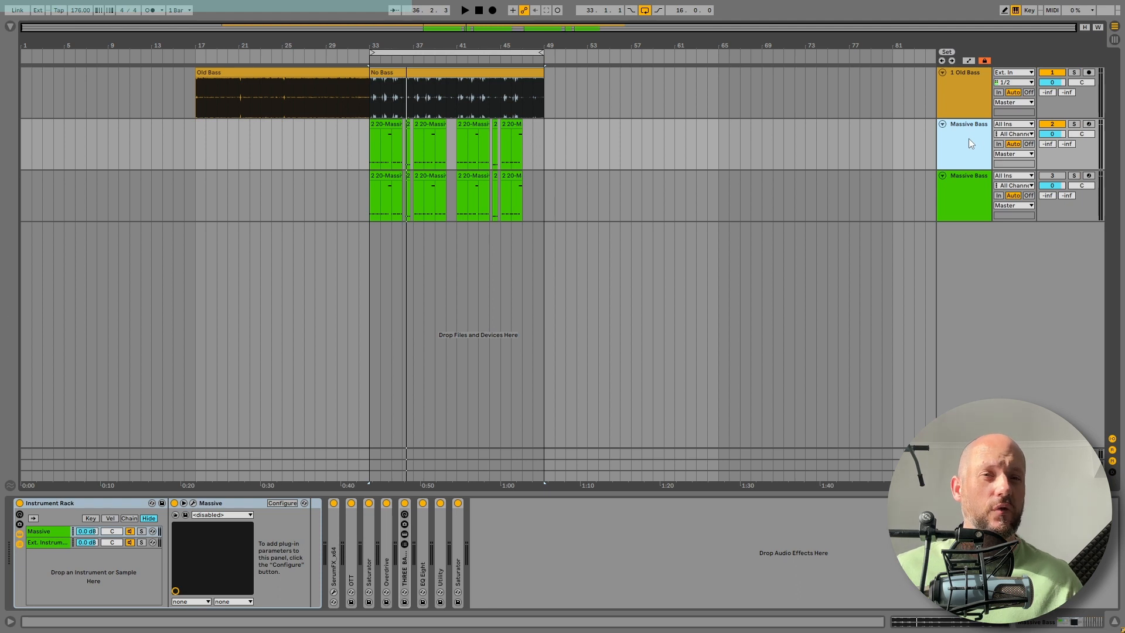
Step: Audition the upper Massive Bass track in the loop with the Old Bass track deactivated
click(1064, 74)
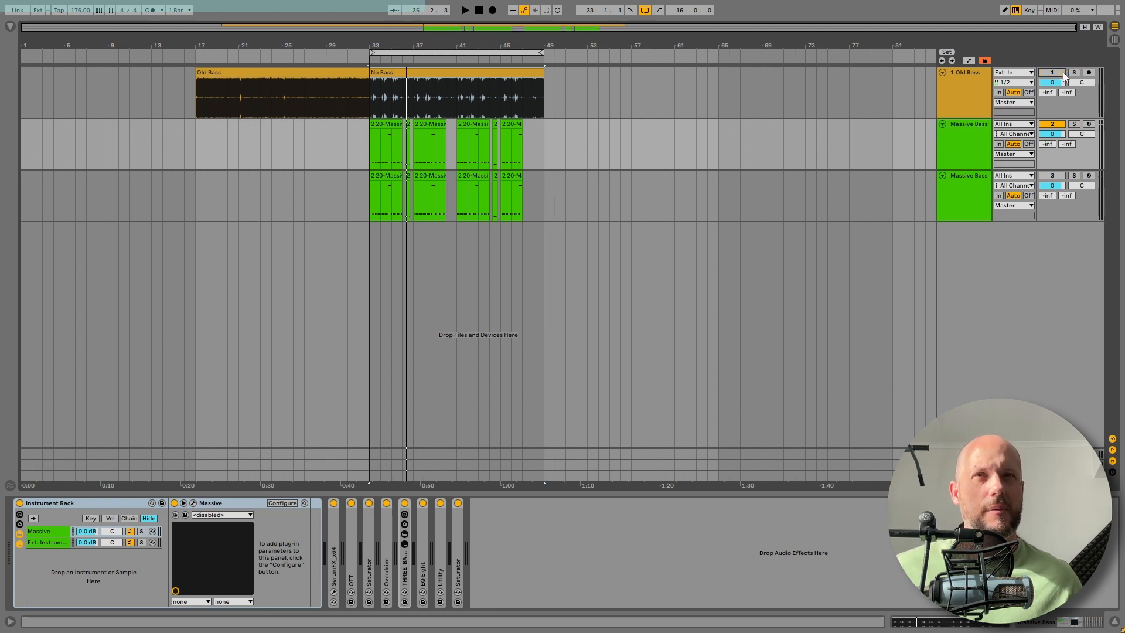
key(space)
key(F2)
key(F3)
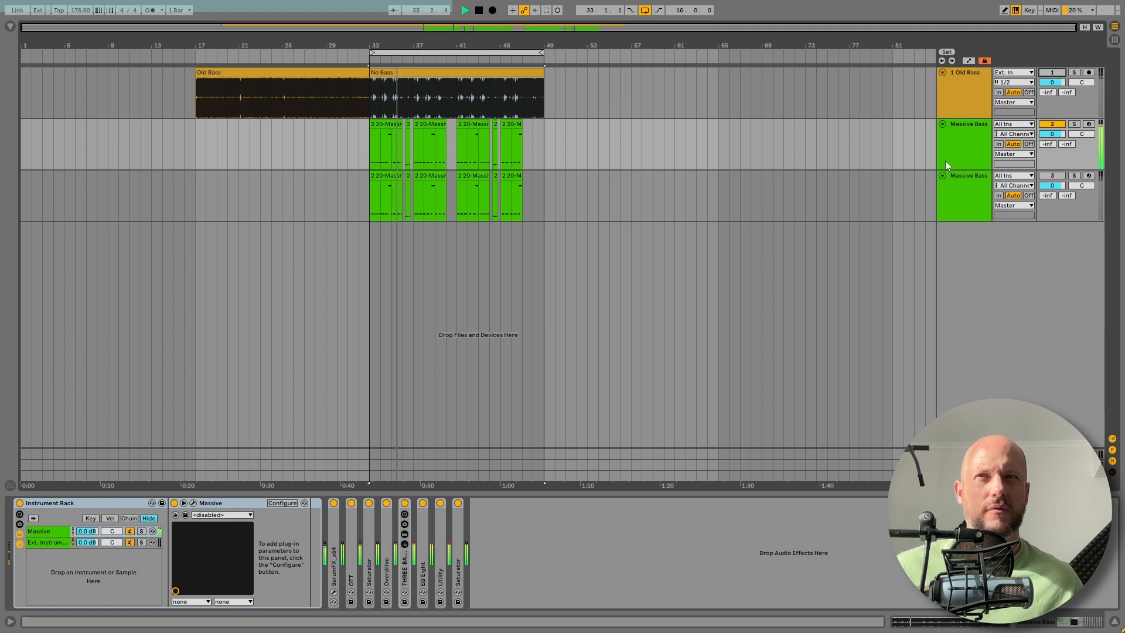
key(space)
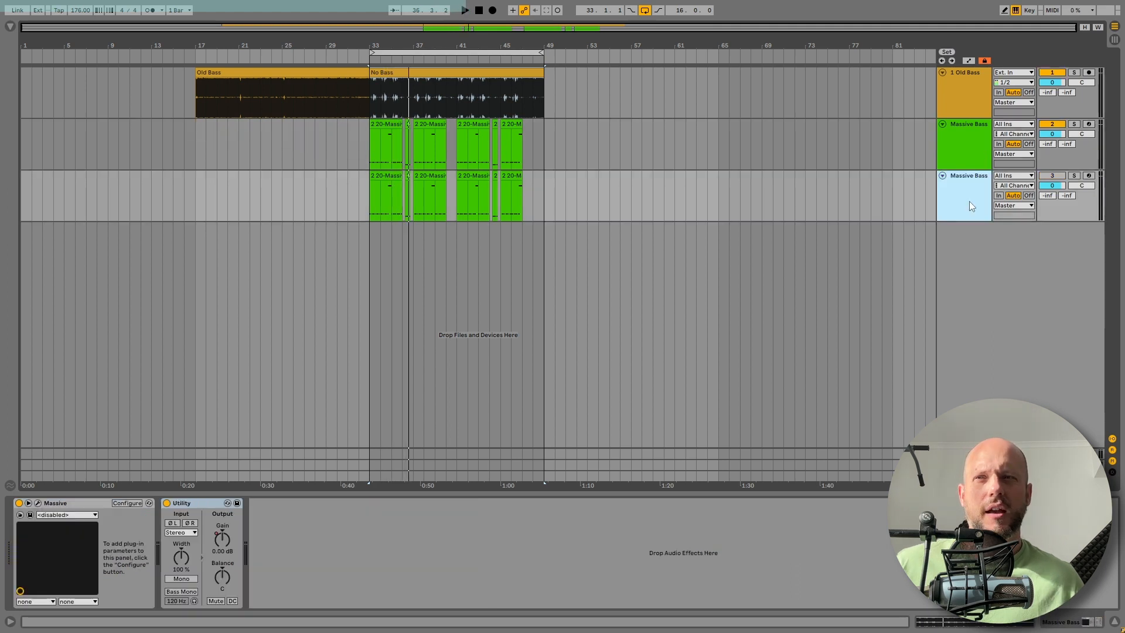
Step: Solo and audition the lower Massive Bass track, clear the solo, and select the upper Massive Bass track
click(971, 139)
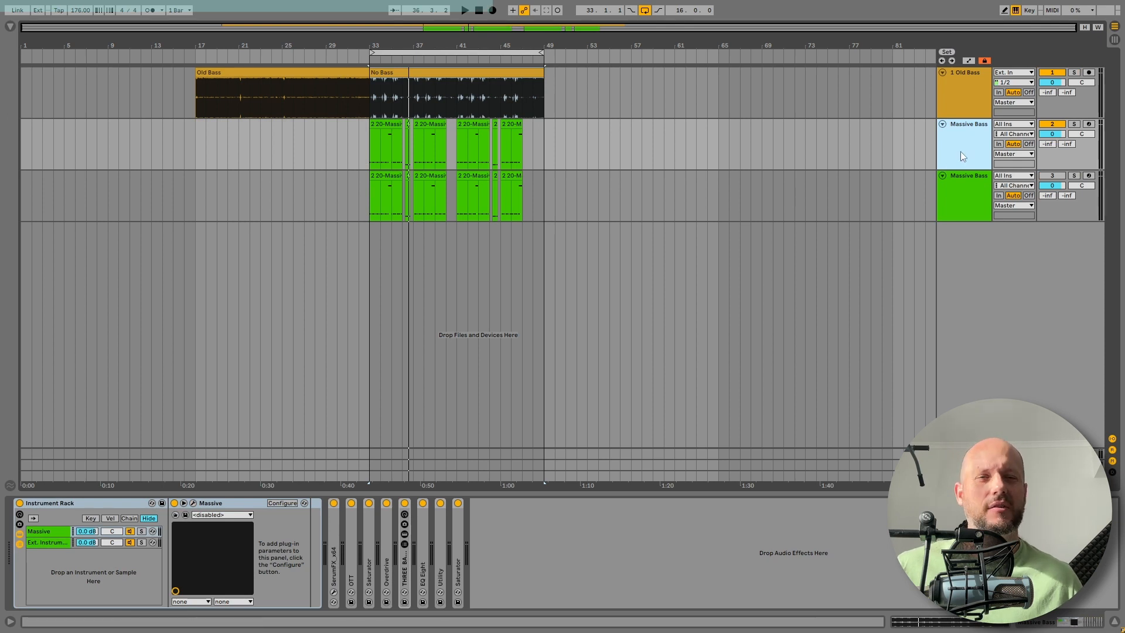
click(1074, 175)
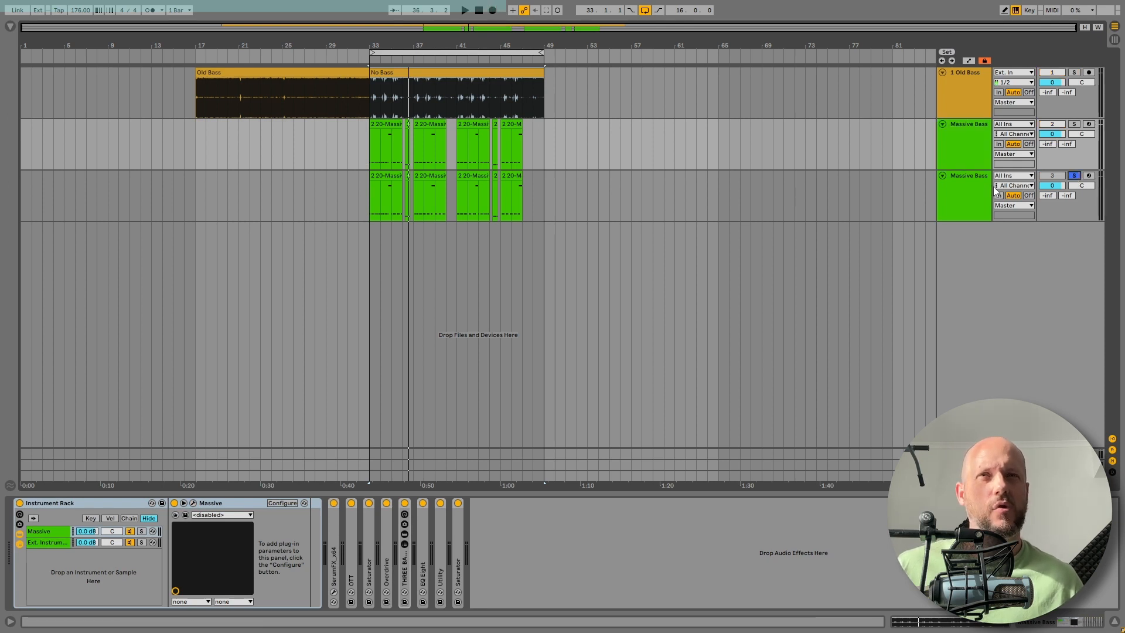
click(957, 184)
key(space)
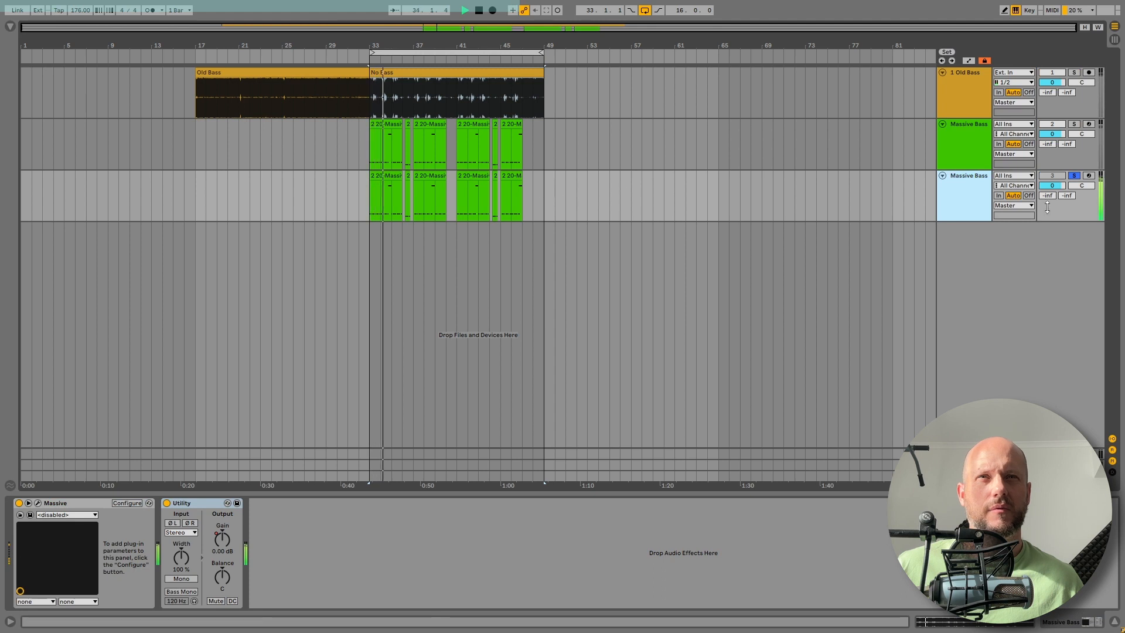
click(1074, 176)
click(945, 150)
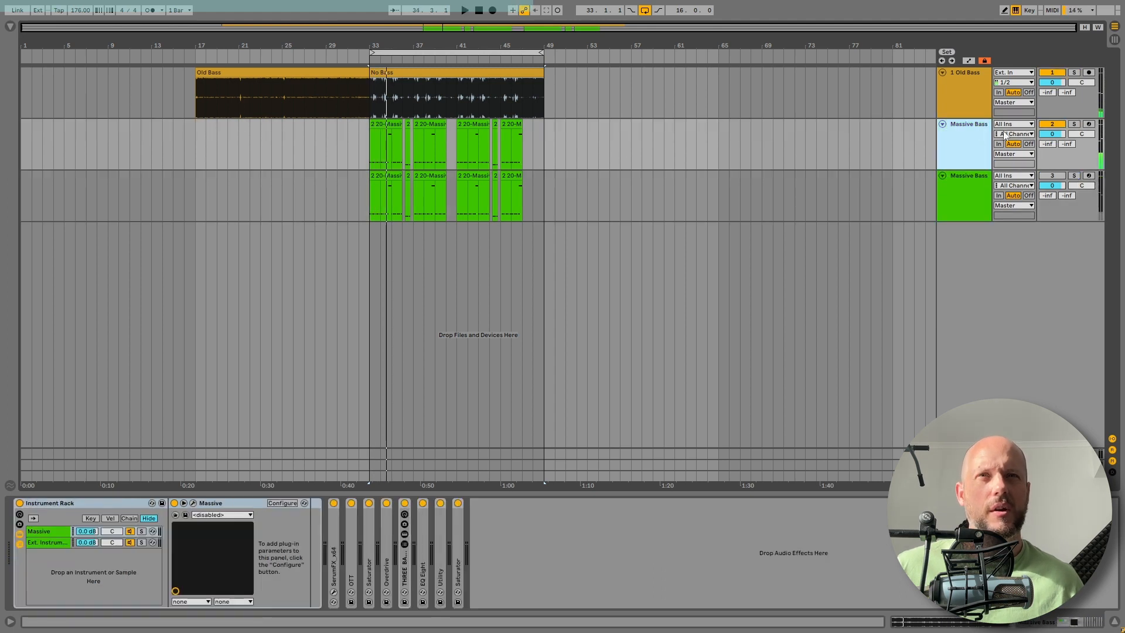
Step: Open the Massive editor from the upper track's Instrument Rack and examine the OSC1 wavetable choices
click(248, 505)
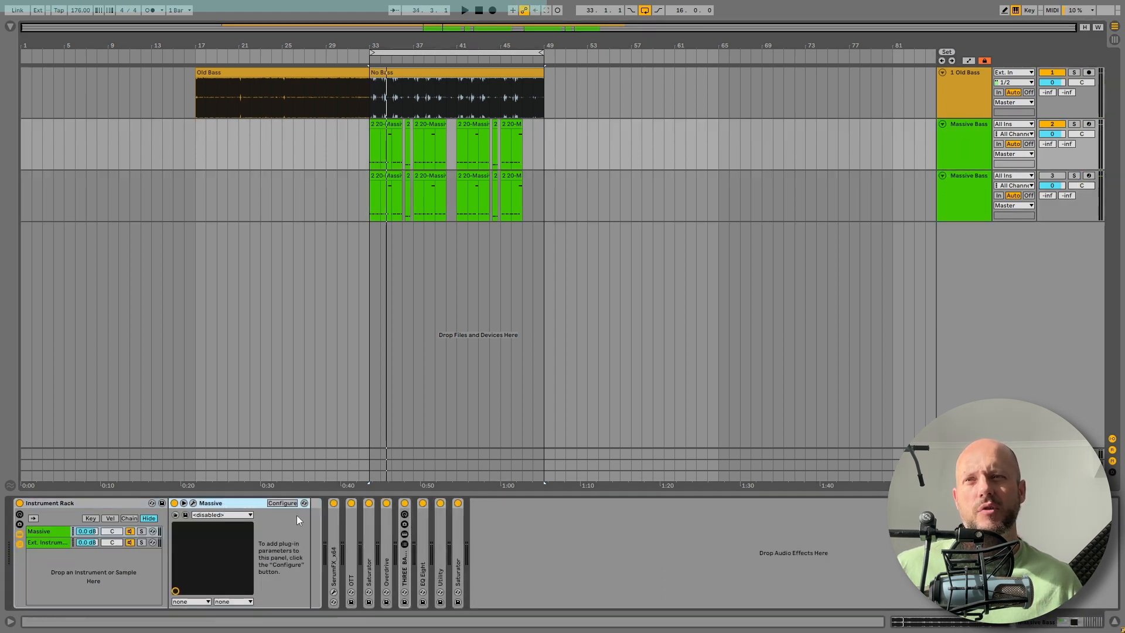
click(193, 503)
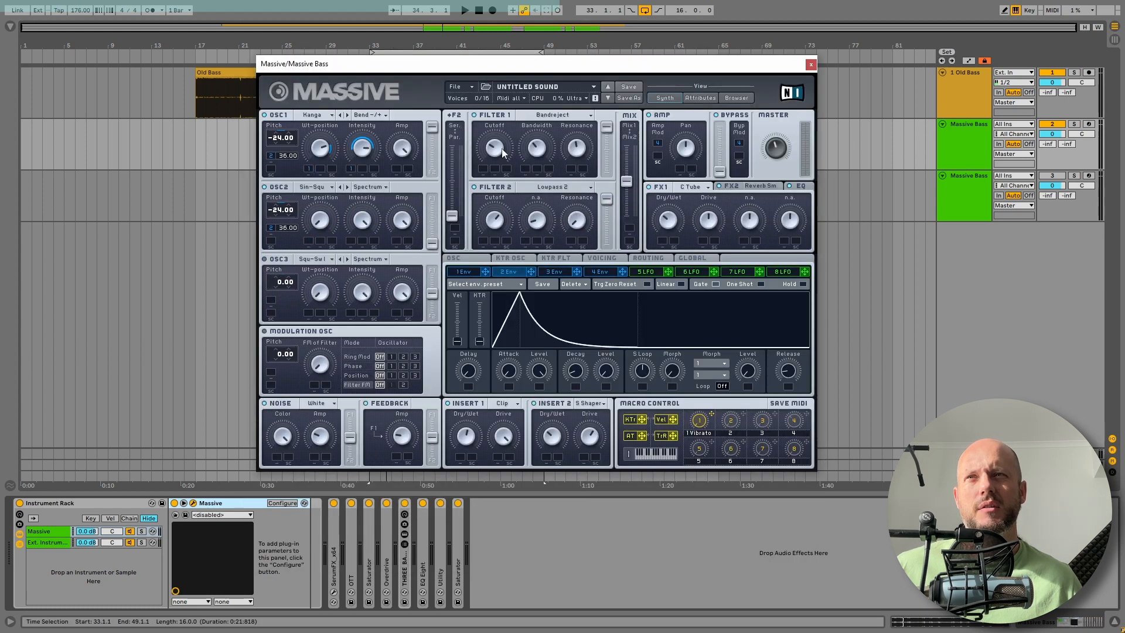
click(320, 115)
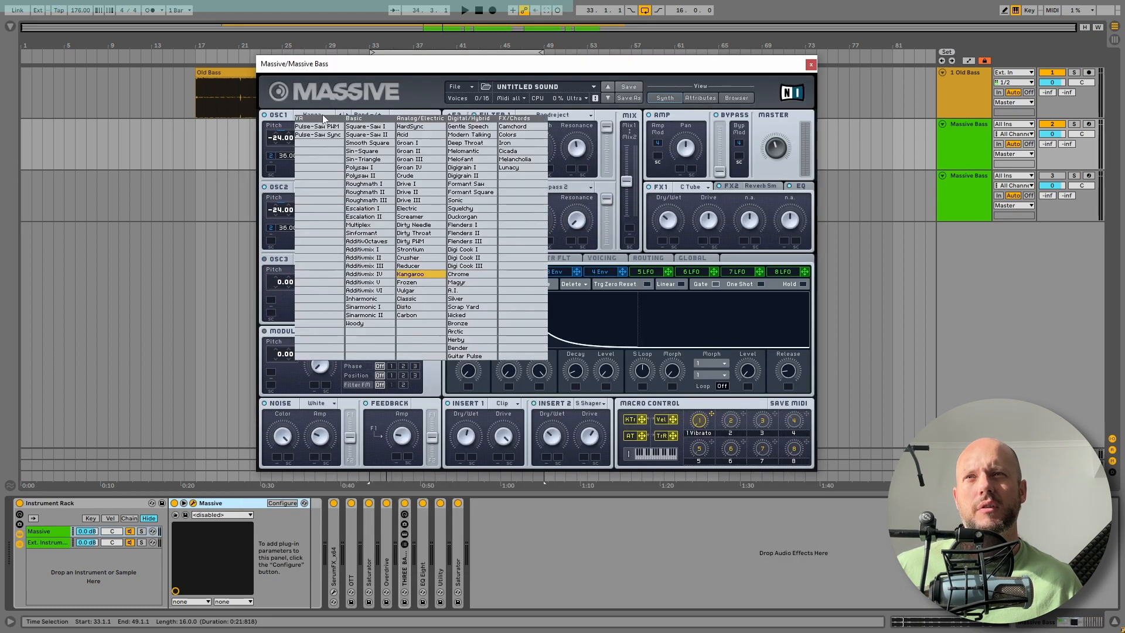
click(417, 97)
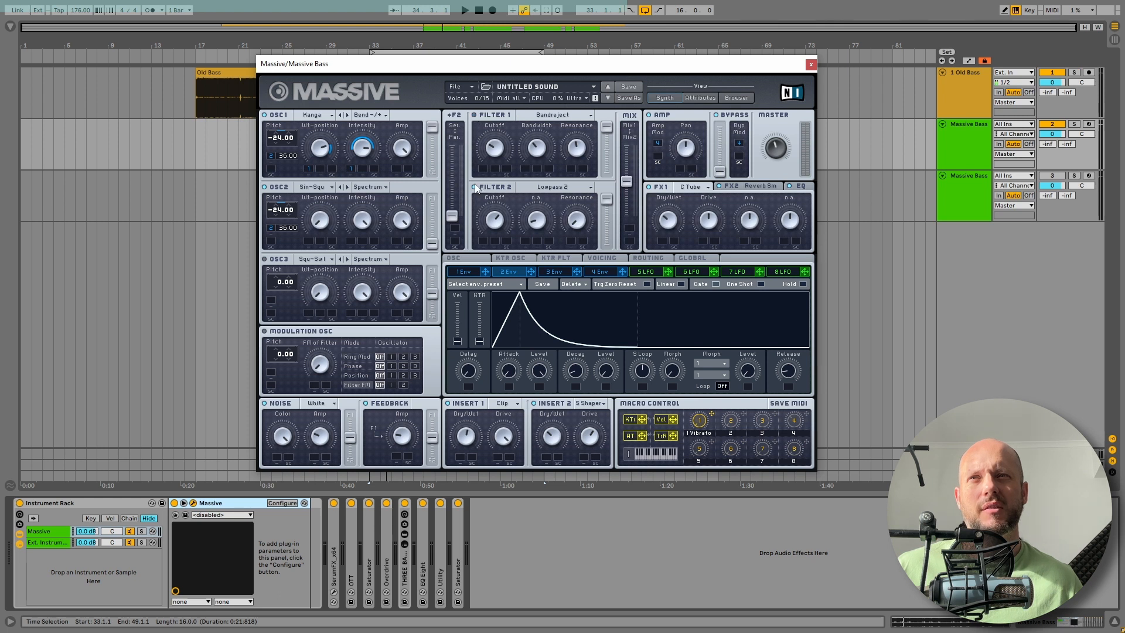
Step: Deactivate the Old Bass track and audition the Massive patch with its filters switched off and on
key(space)
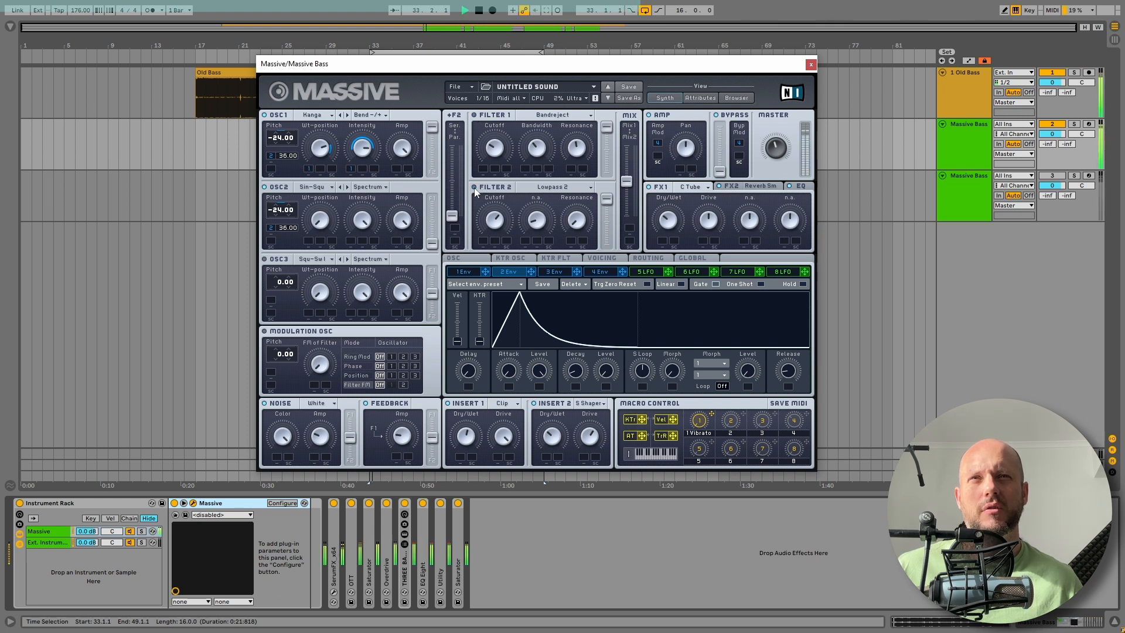
click(1052, 73)
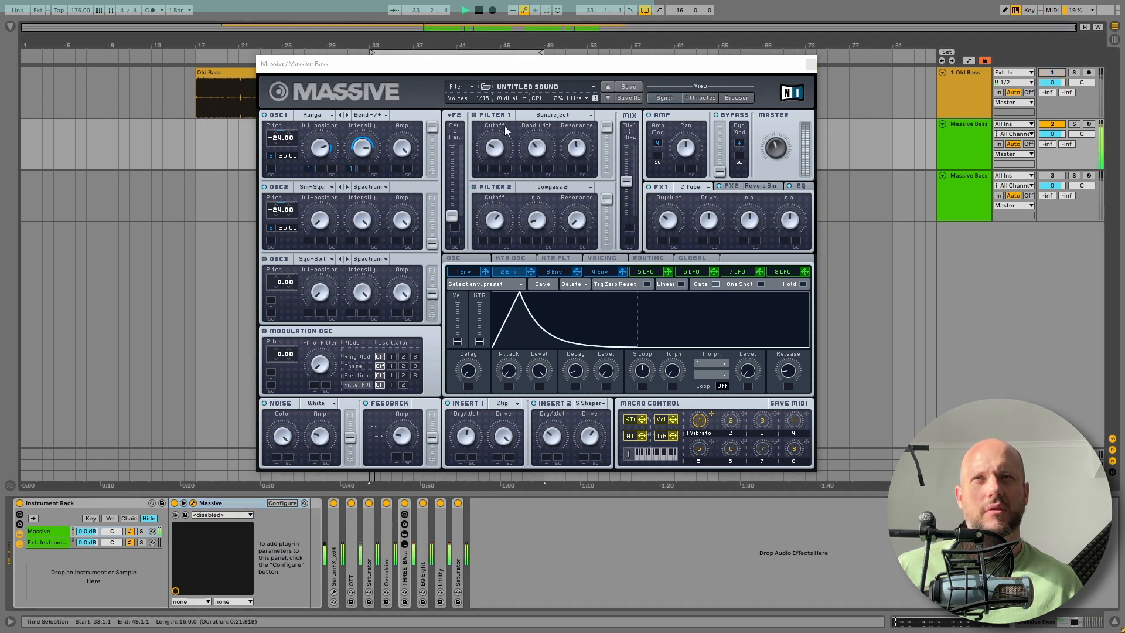
key(space)
click(475, 115)
key(space)
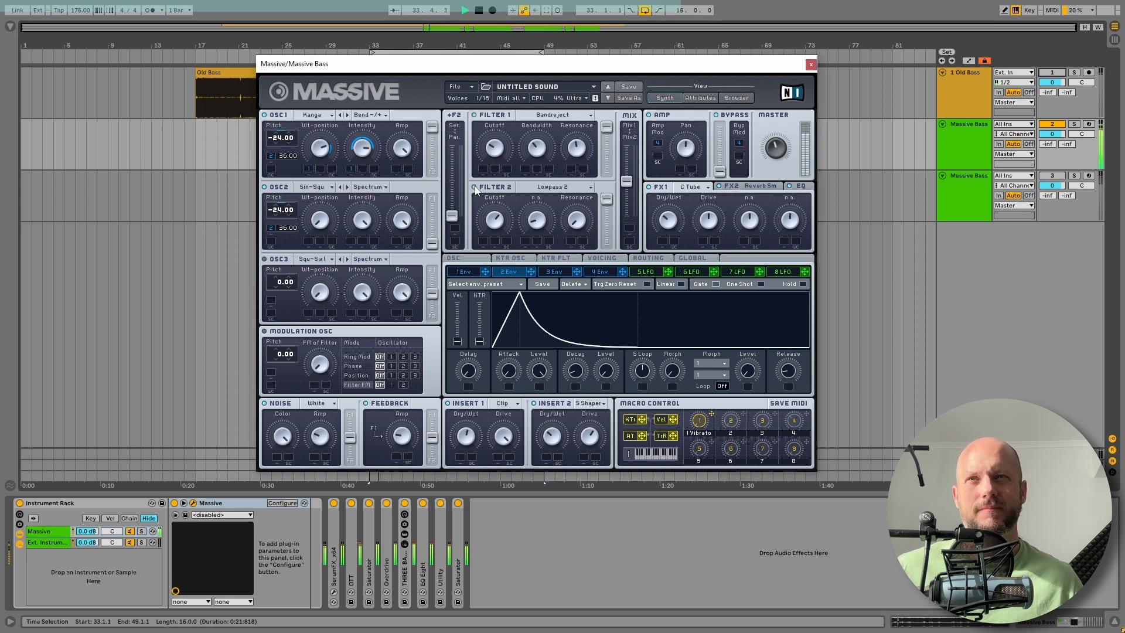
key(space)
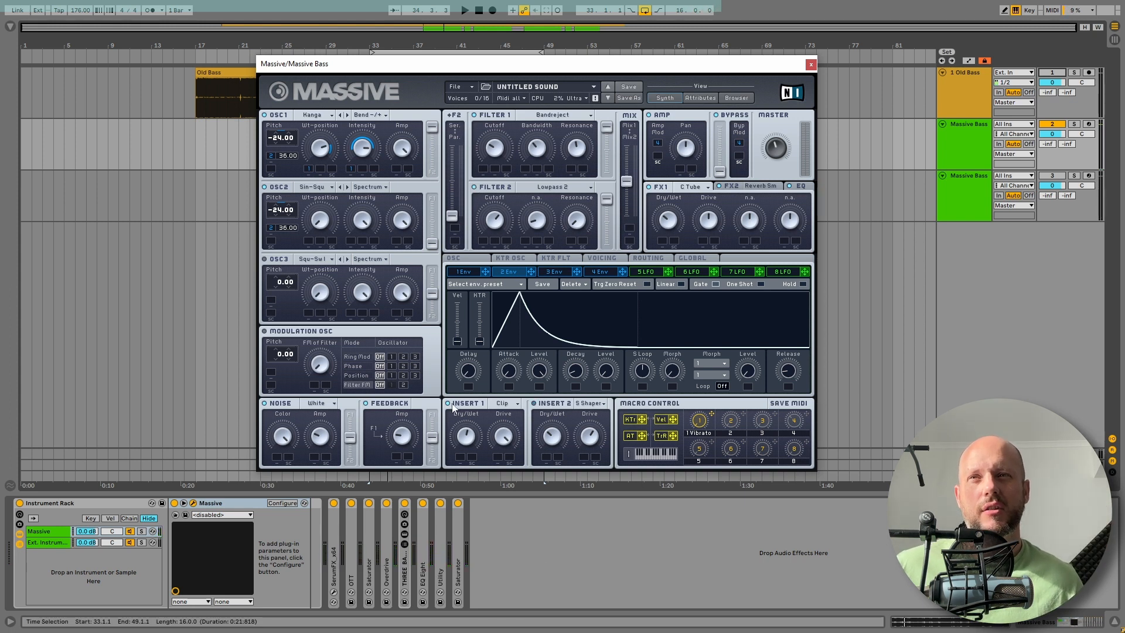
Step: Compare the Massive patch's sound with Insert 2 and Feedback bypassed and enabled
key(space)
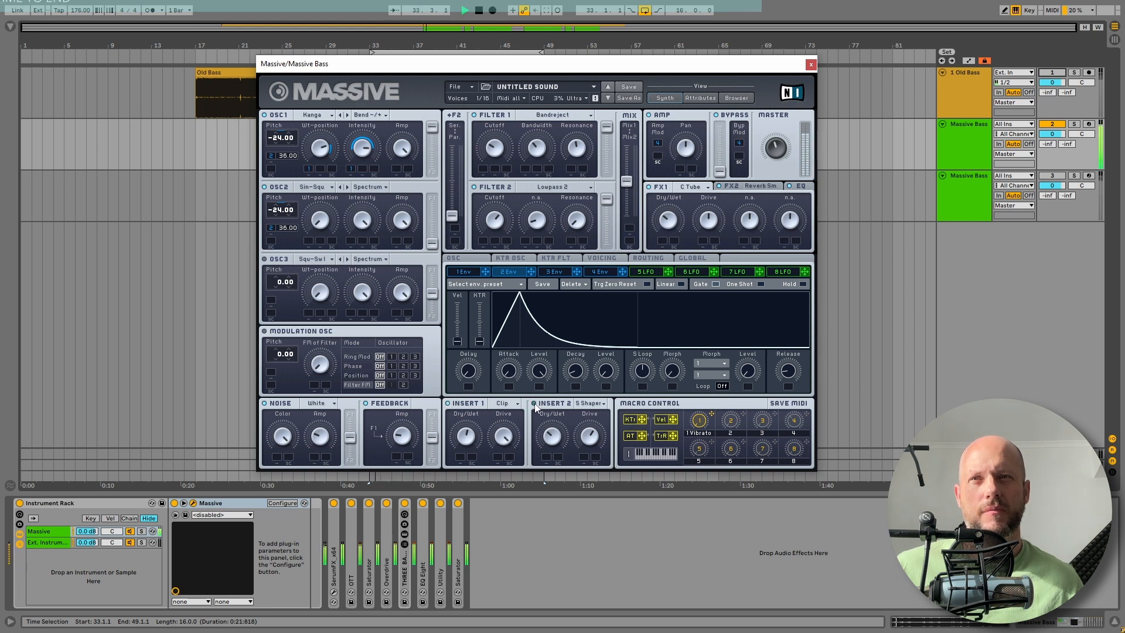
key(space)
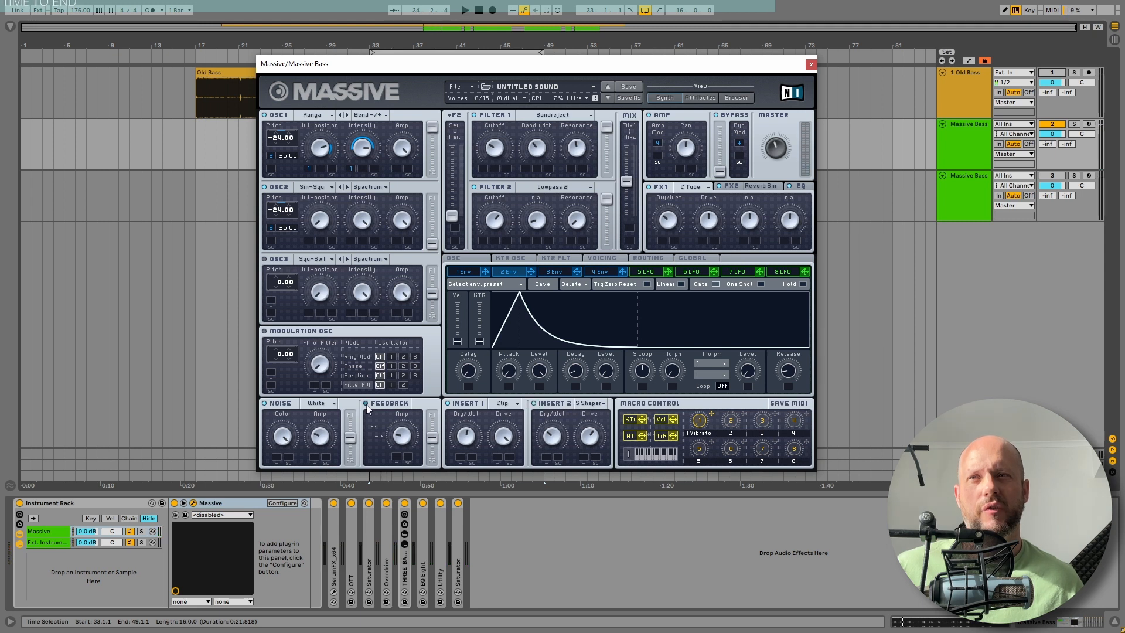
key(space)
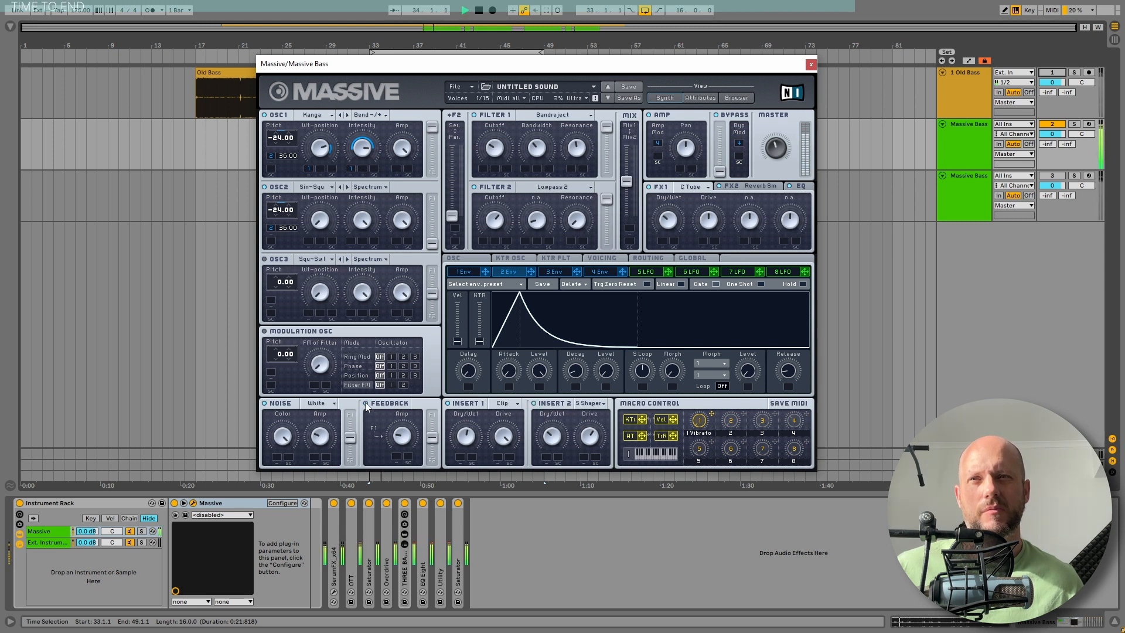
key(space)
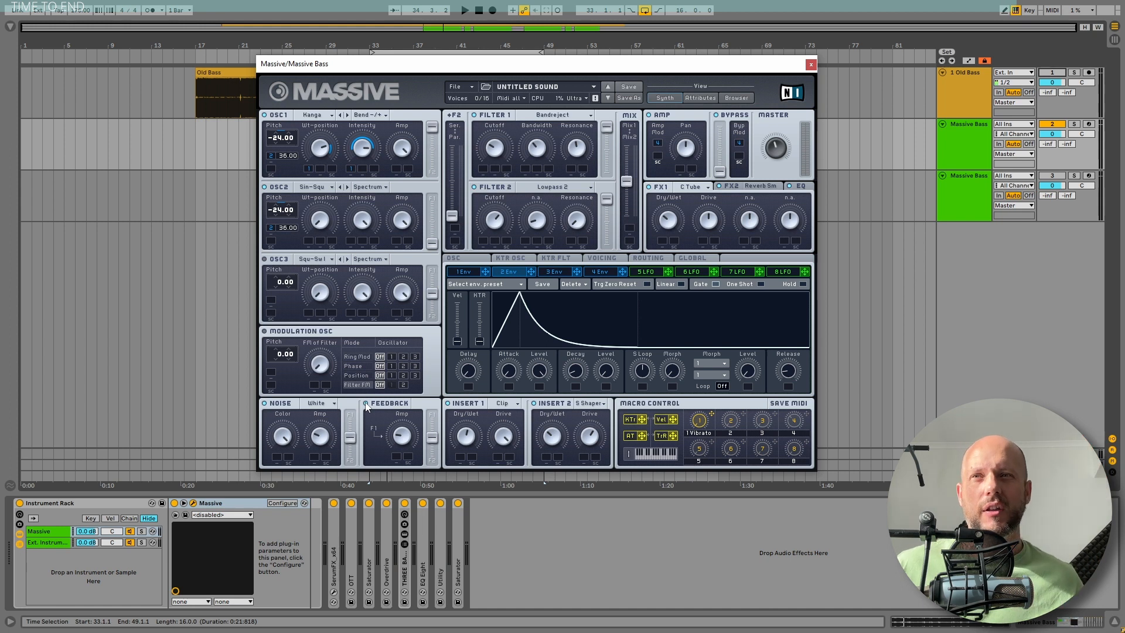
Step: Audition the bass loop while bypassing and re-enabling the S Shaper in Insert 2 and the Clip effect in Insert 1
key(space)
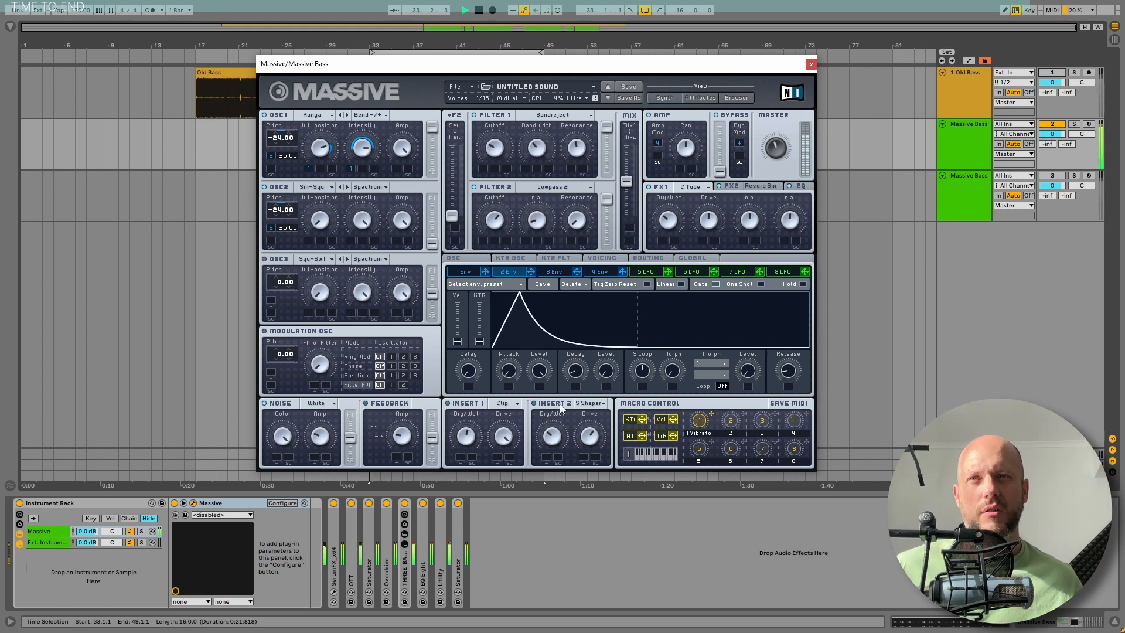
key(space)
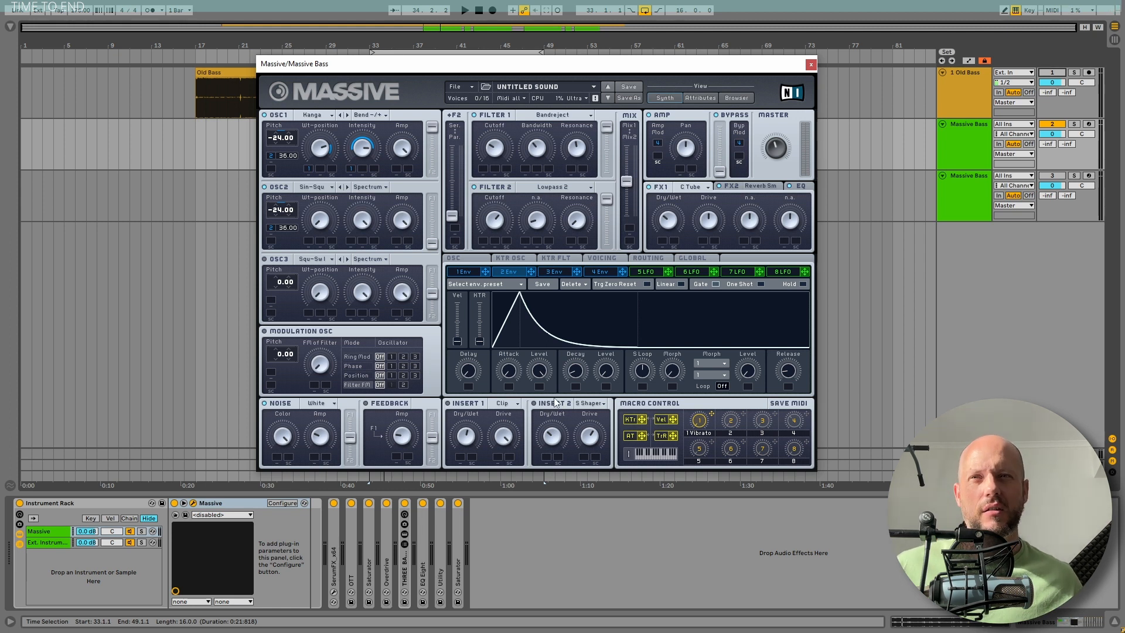
key(space)
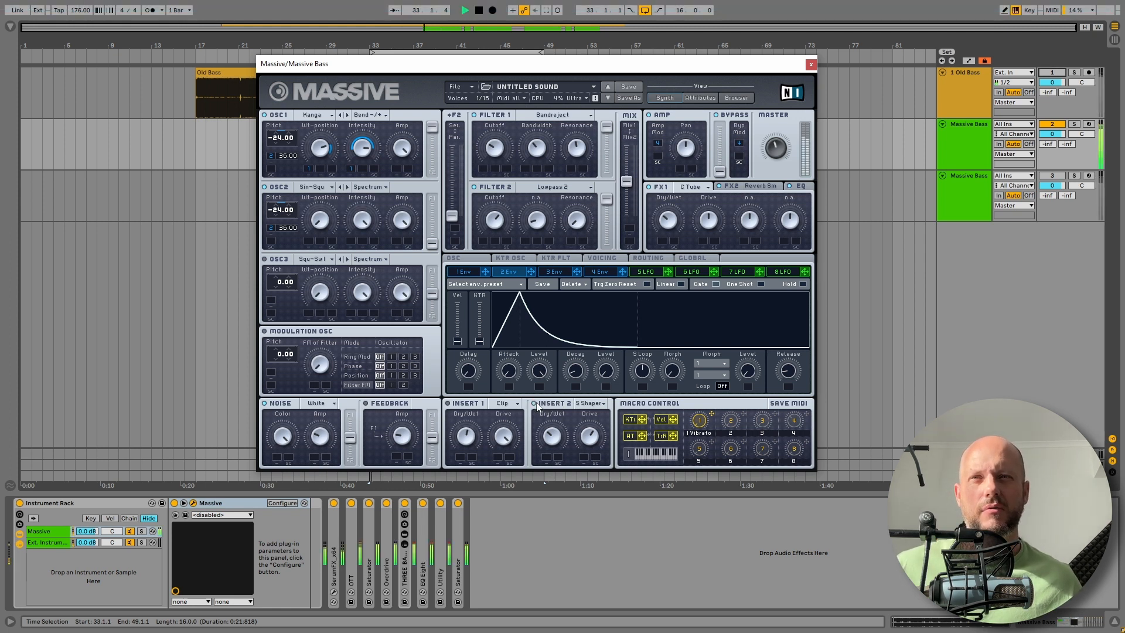
key(space)
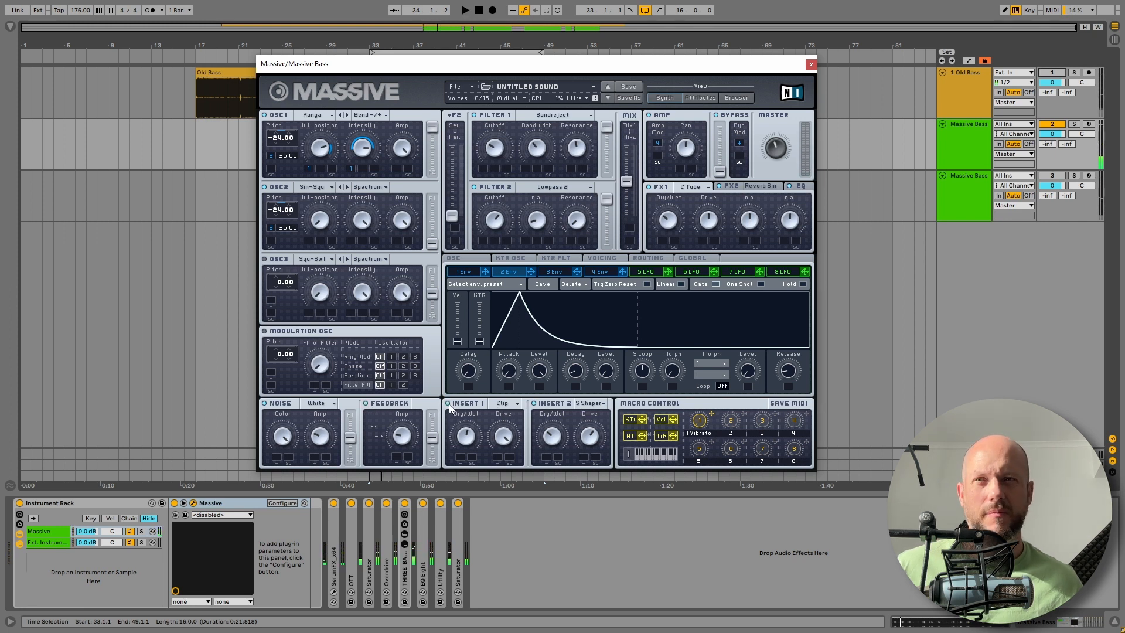
key(space)
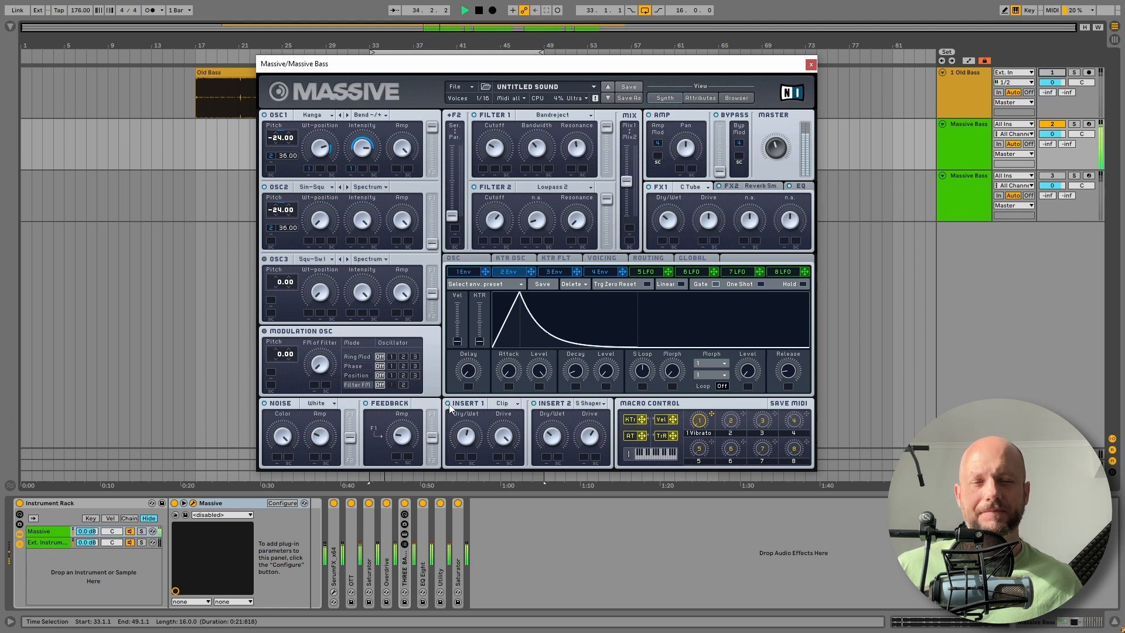
key(space)
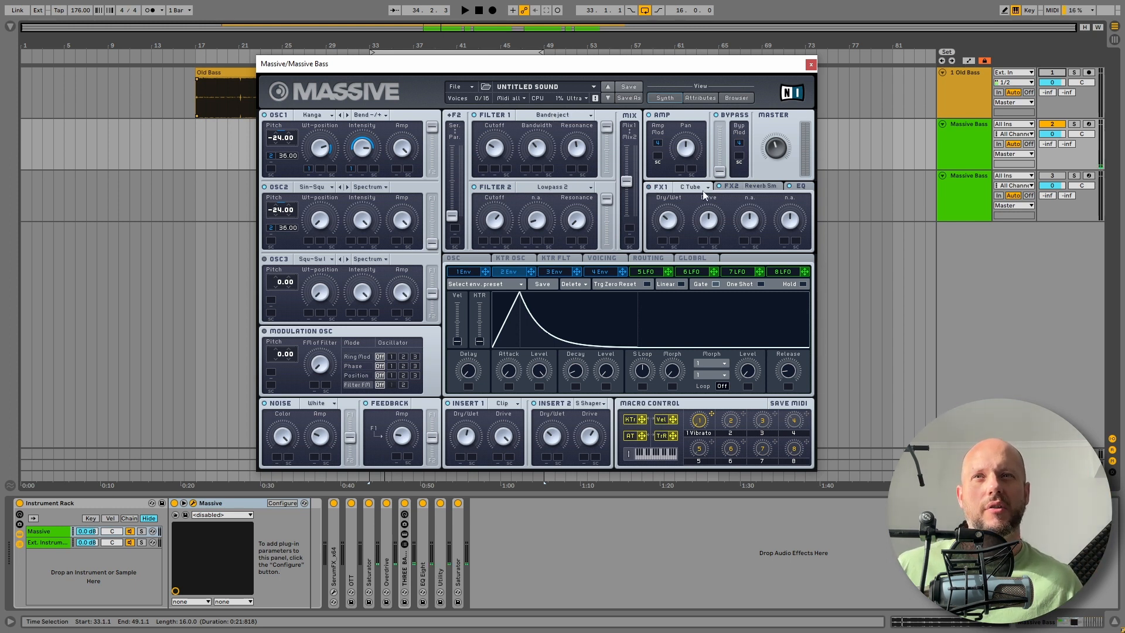
Step: Audition the bass loop while checking the FX1 and FX2 effects in Massive, choosing Small Reverb as the FX2 type
key(space)
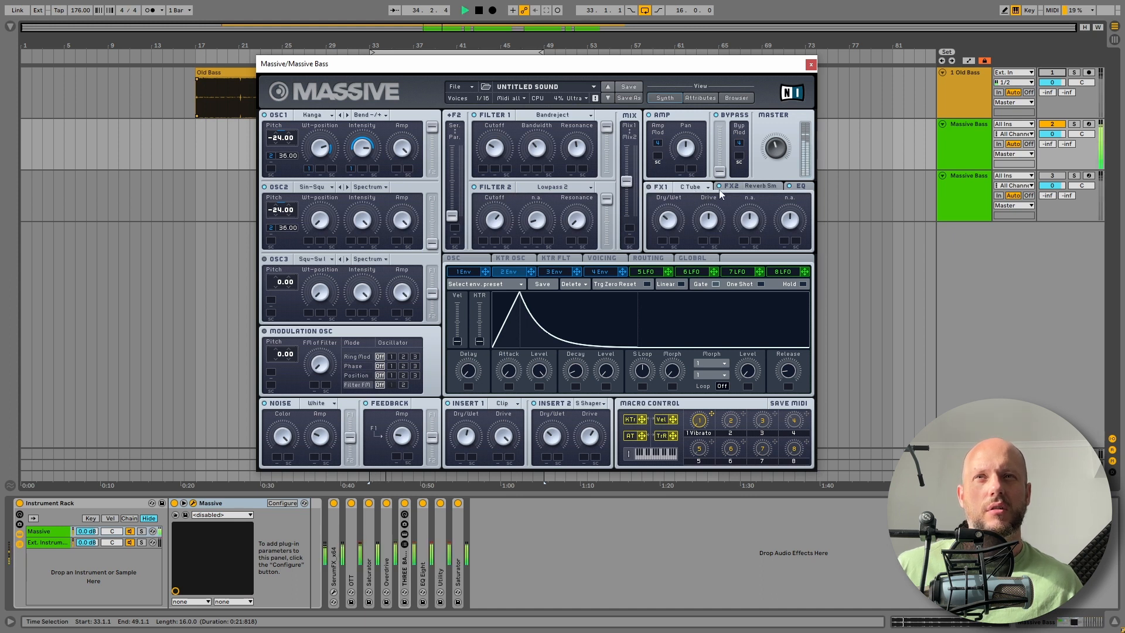
click(721, 188)
key(space)
key(space)
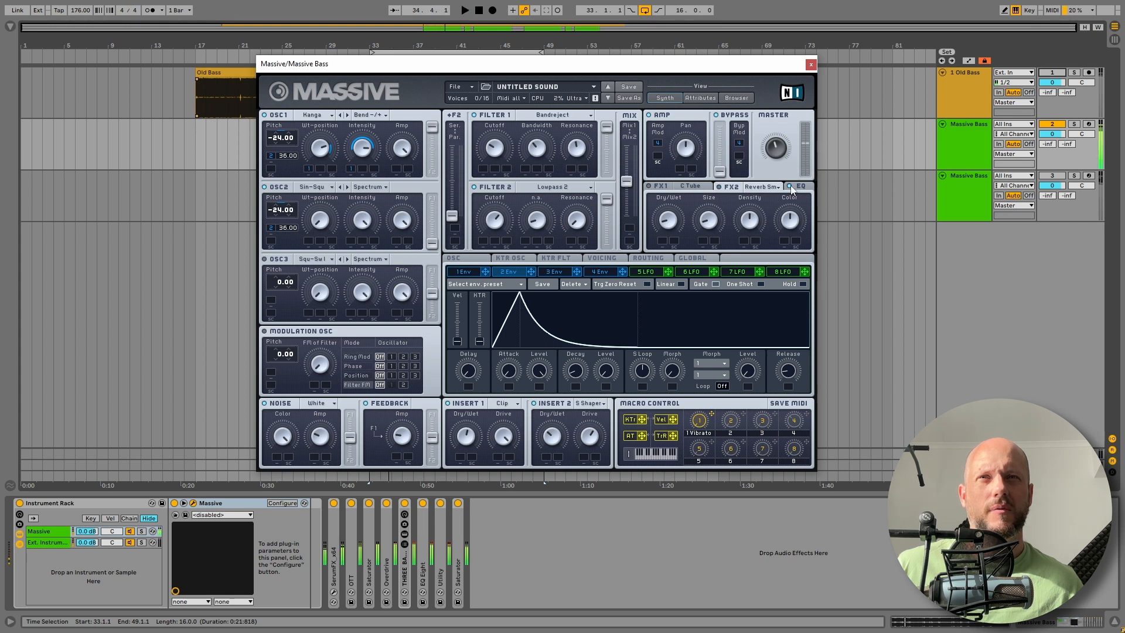
key(space)
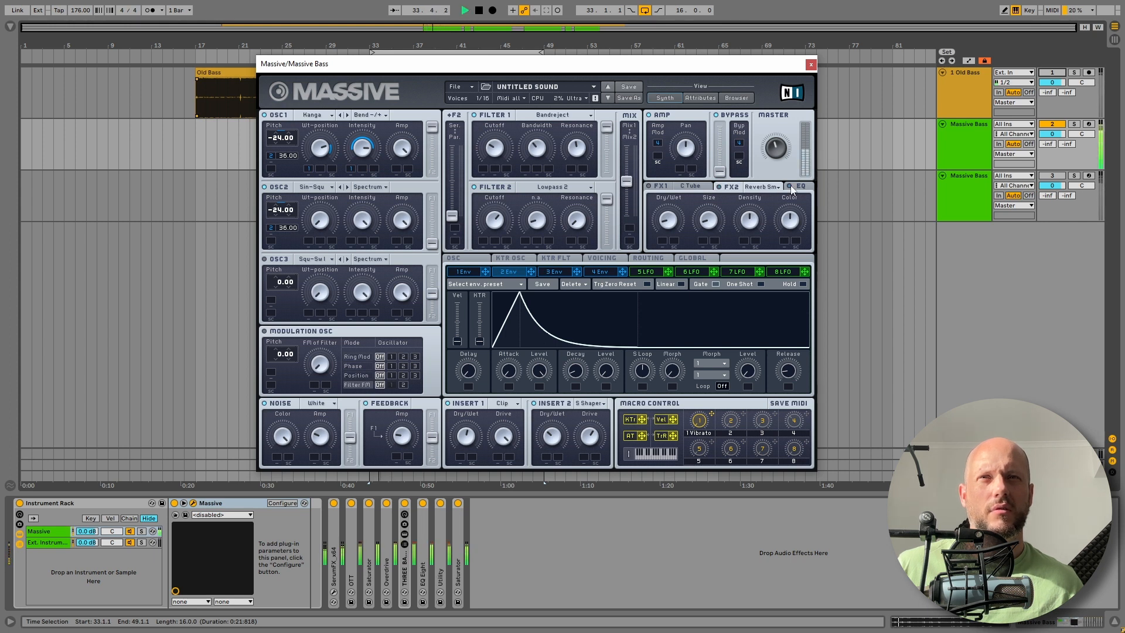
click(761, 187)
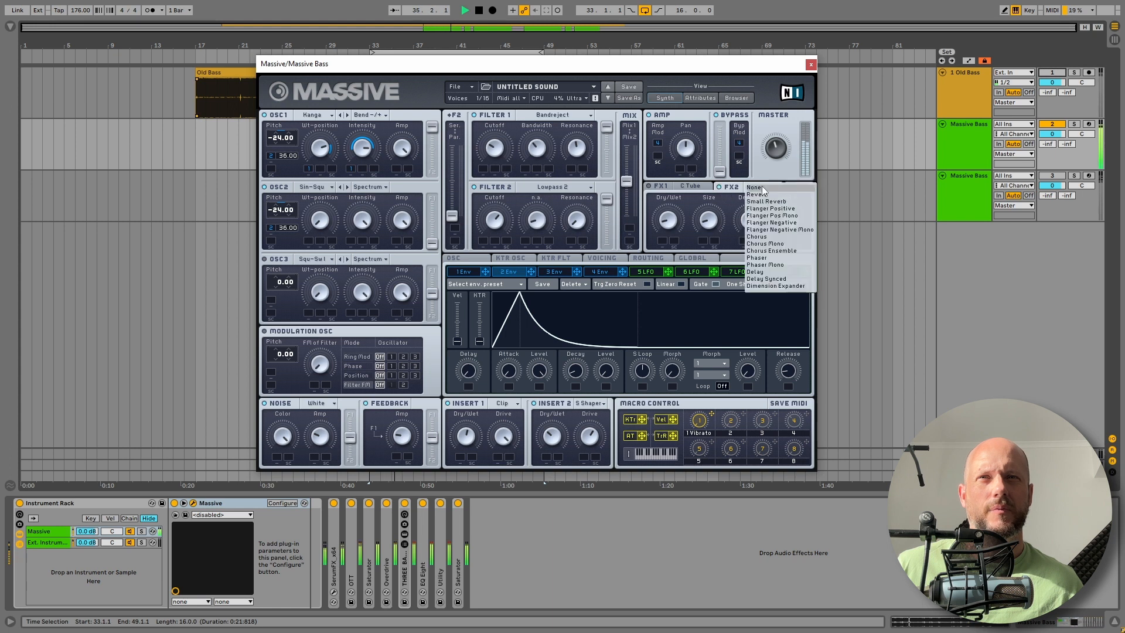
click(766, 201)
key(space)
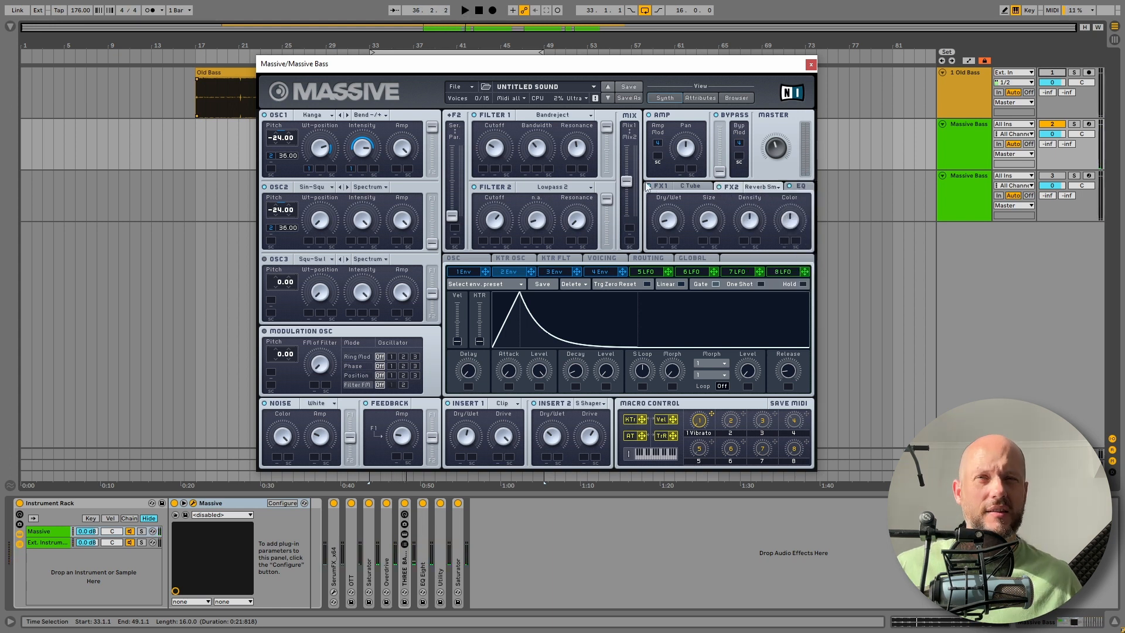
Step: Close the Massive editor and compare the two Massive Bass tracks by auditioning each one in turn
click(811, 64)
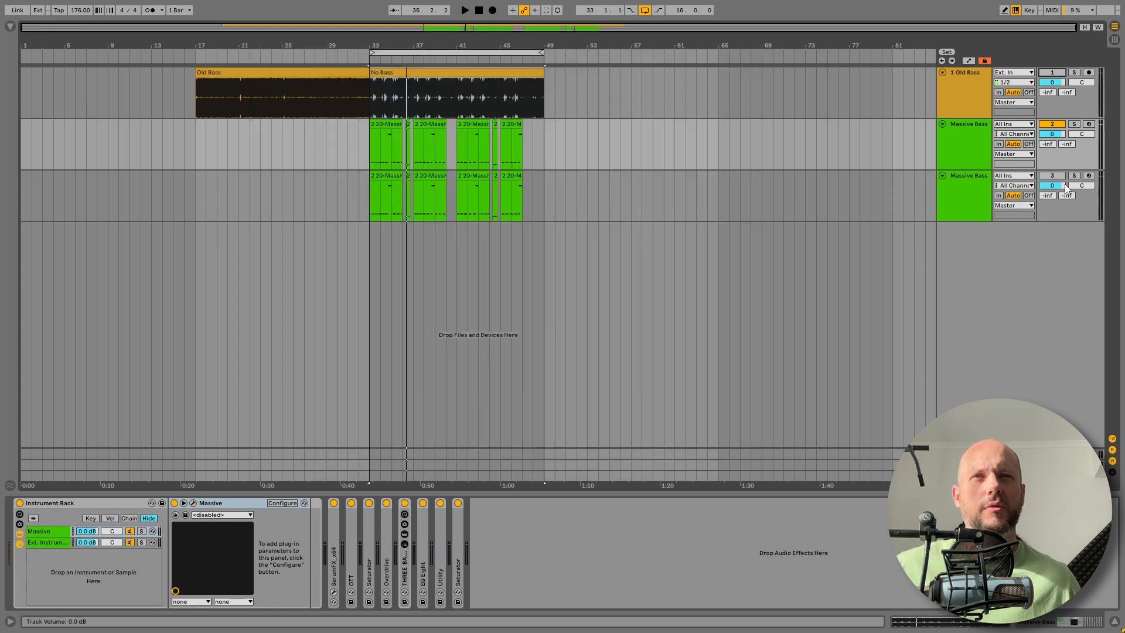
click(972, 139)
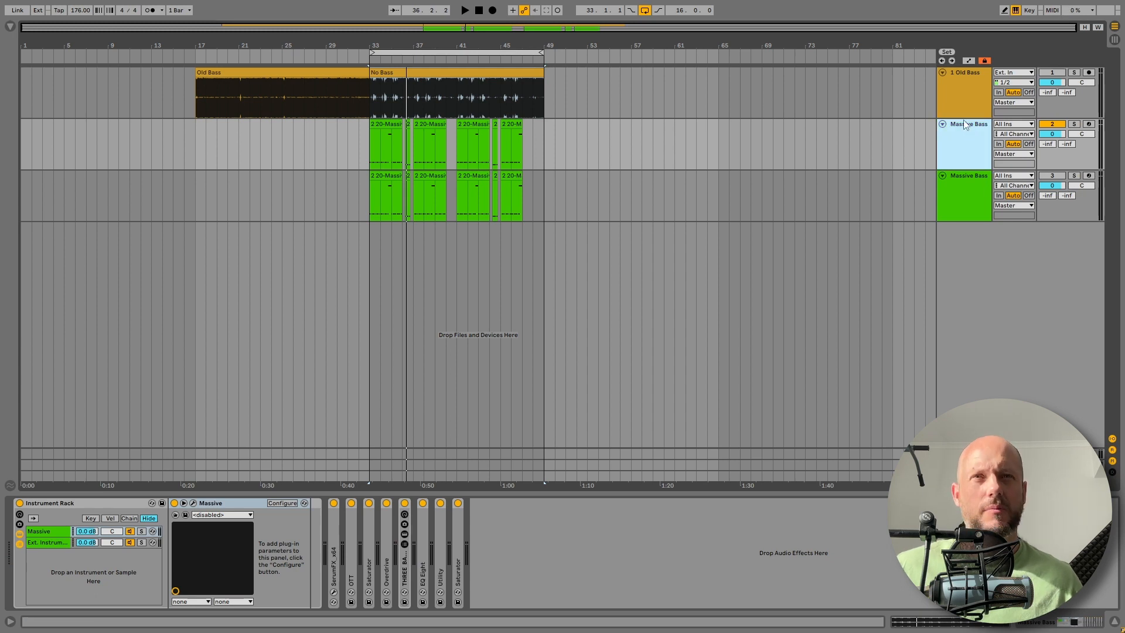
key(space)
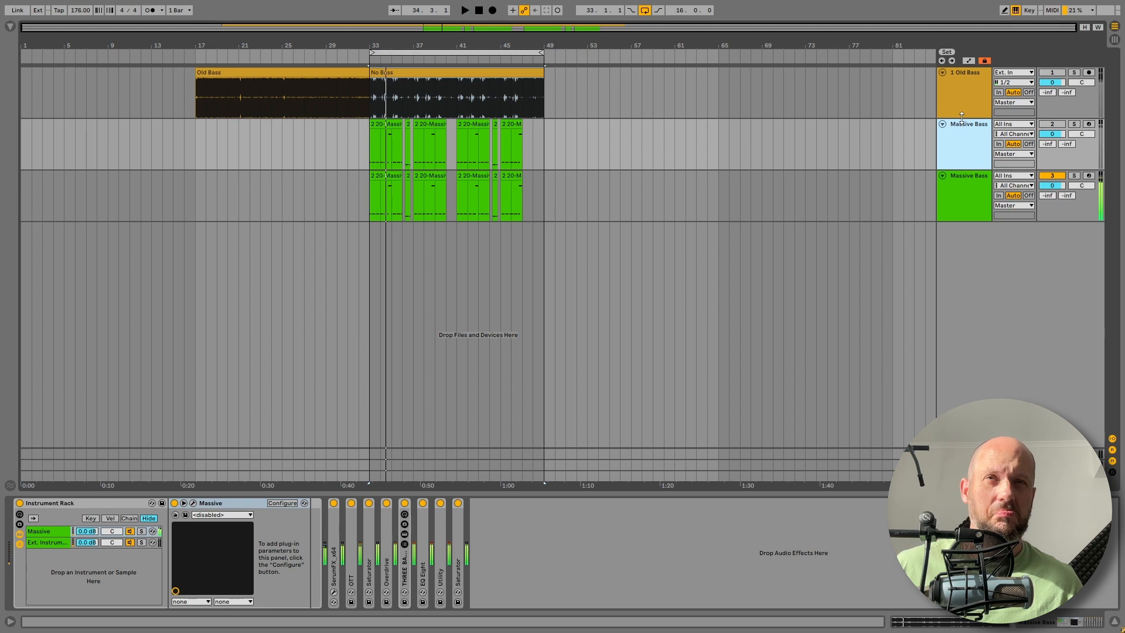
click(954, 140)
key(space)
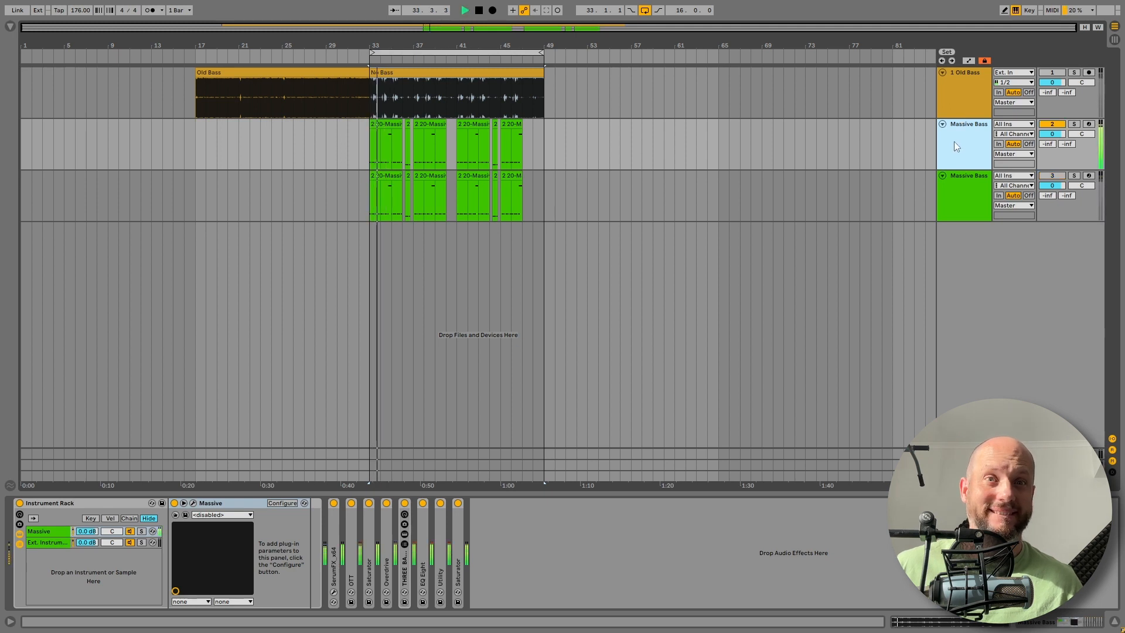
key(space)
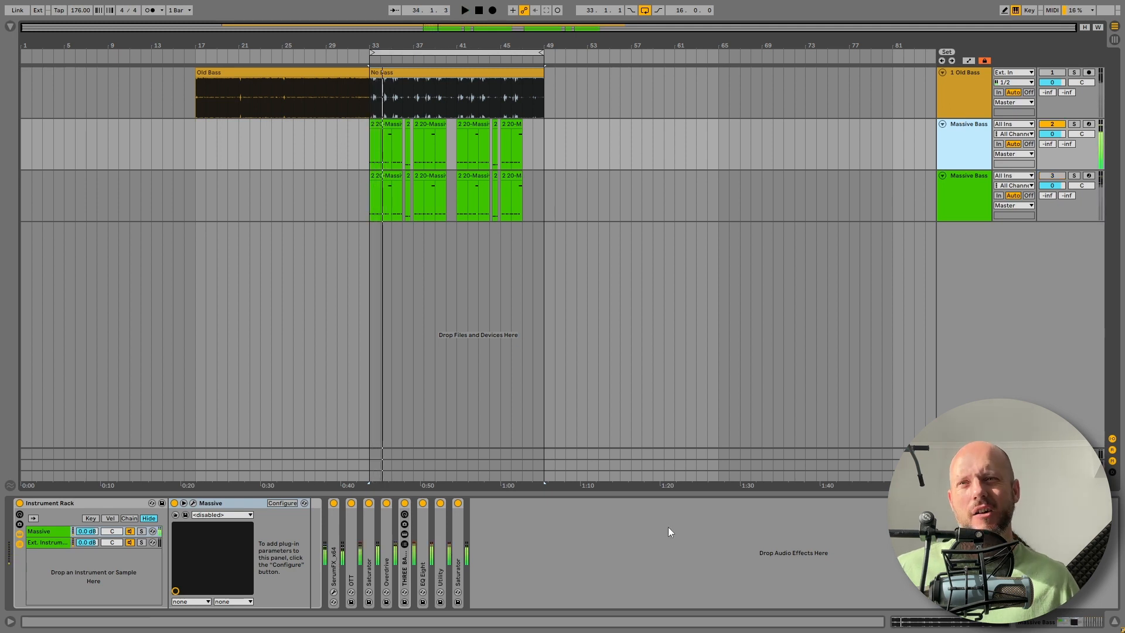
Step: Expand the SerumFX device and deactivate all the effects after it, from OTT to the last Saturator
double_click(332, 531)
click(428, 531)
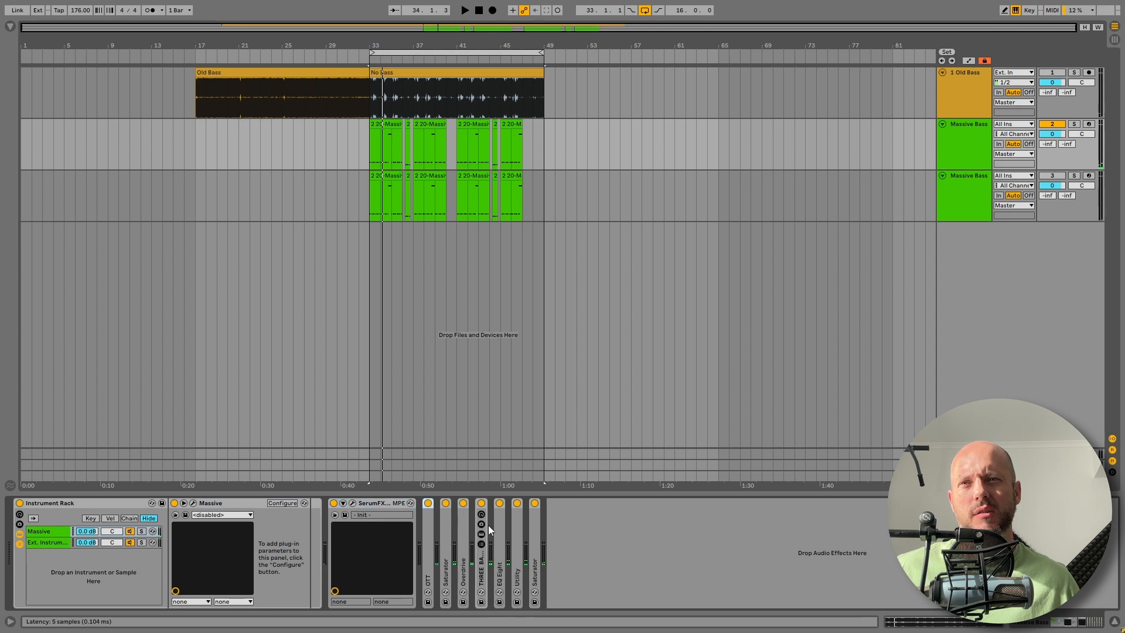
shift+click(530, 525)
key(0)
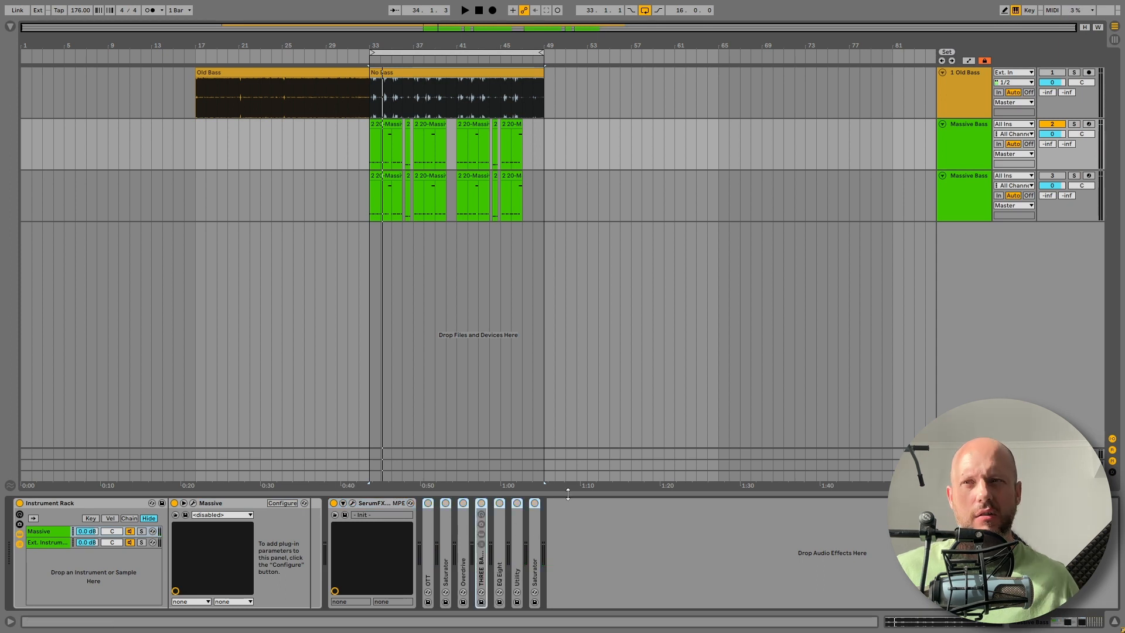
click(377, 505)
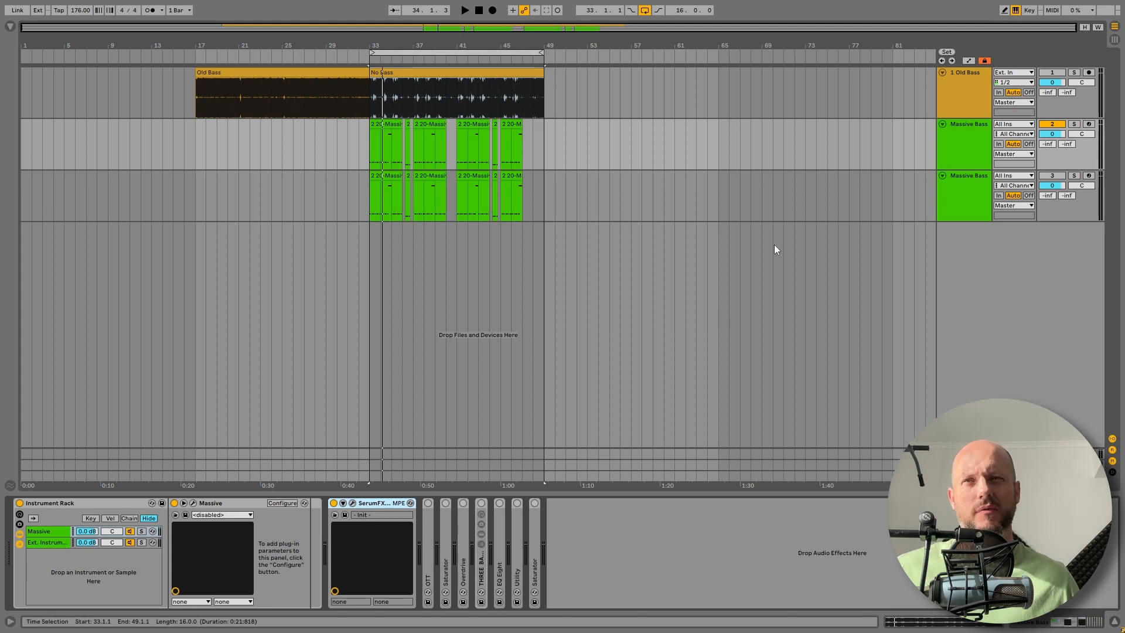
Step: Compare the bass loop with SerumFX bypassed and enabled, and view its Bandreject filter settings
key(space)
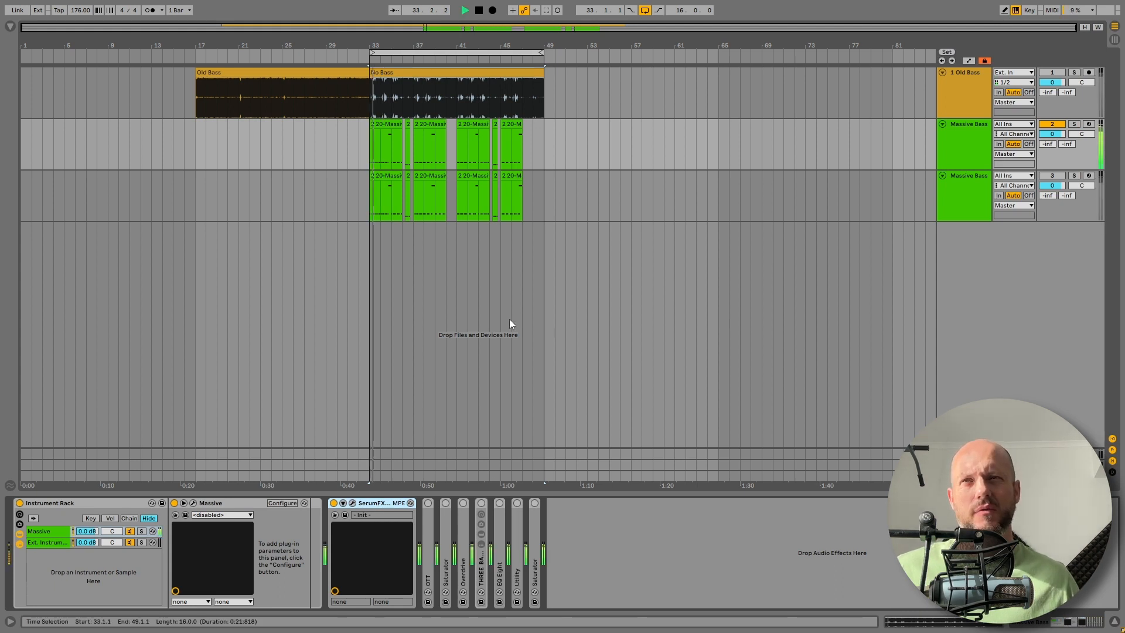
click(333, 504)
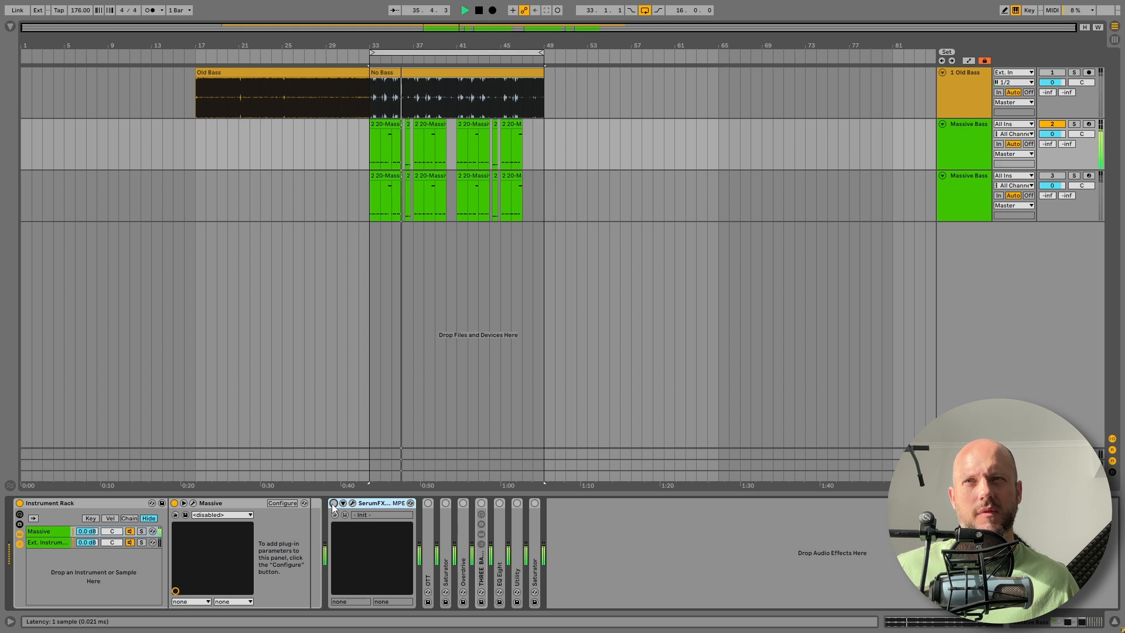
key(space)
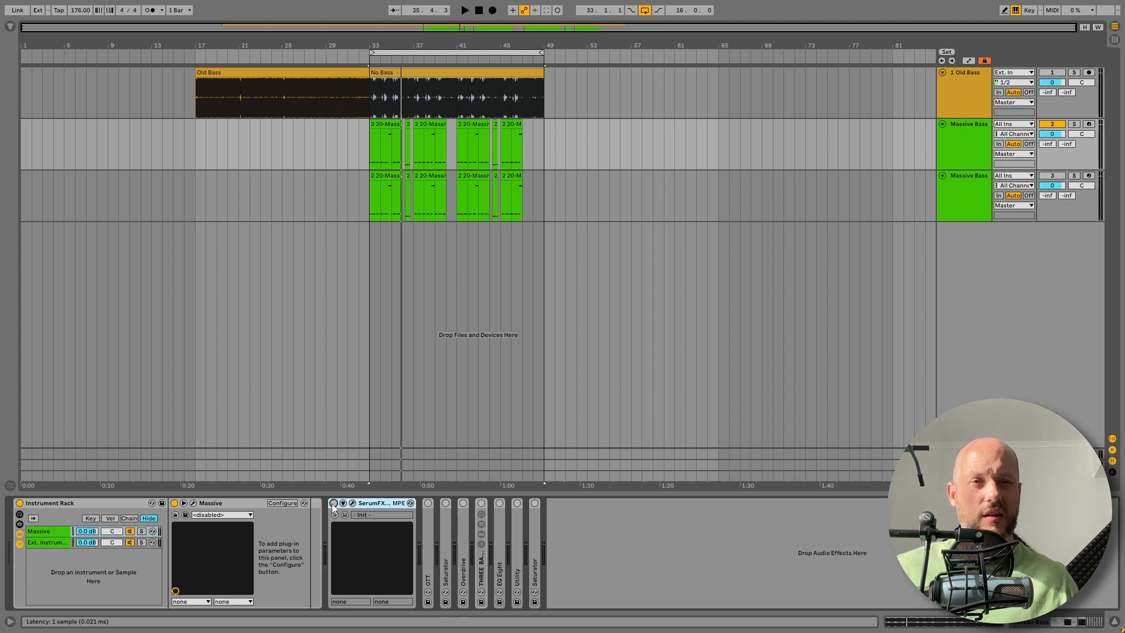
click(333, 504)
key(space)
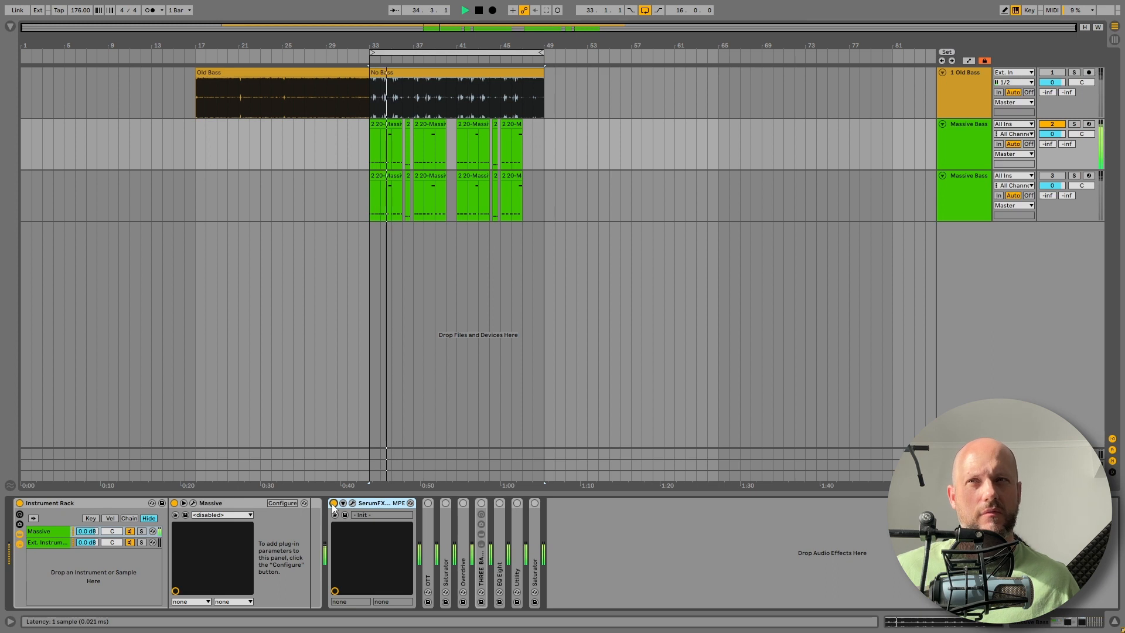
key(space)
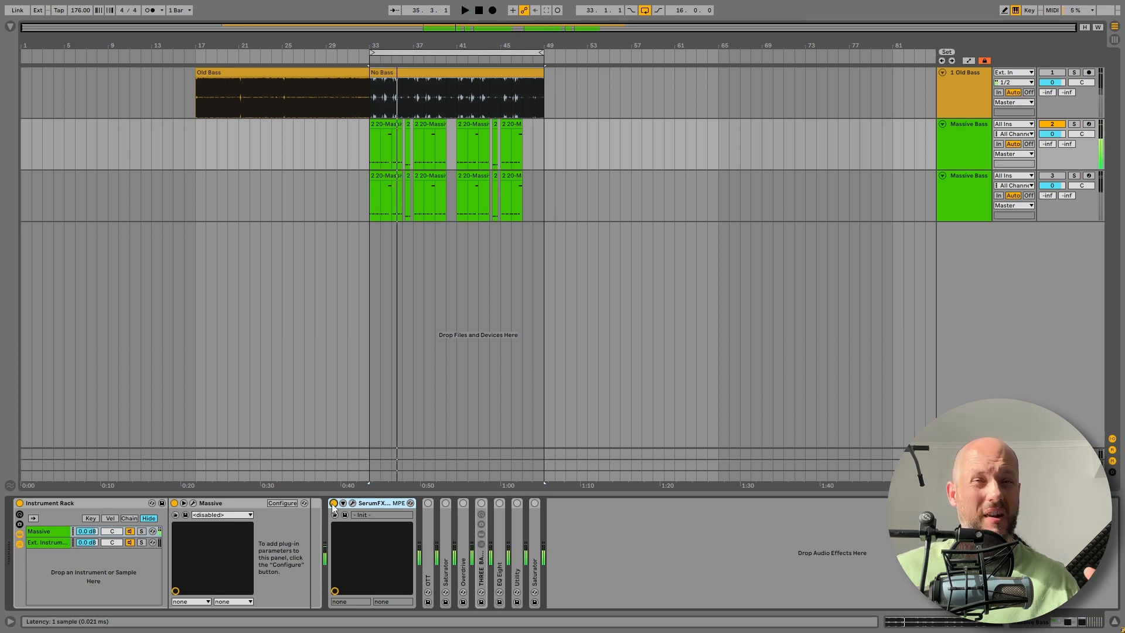
click(352, 503)
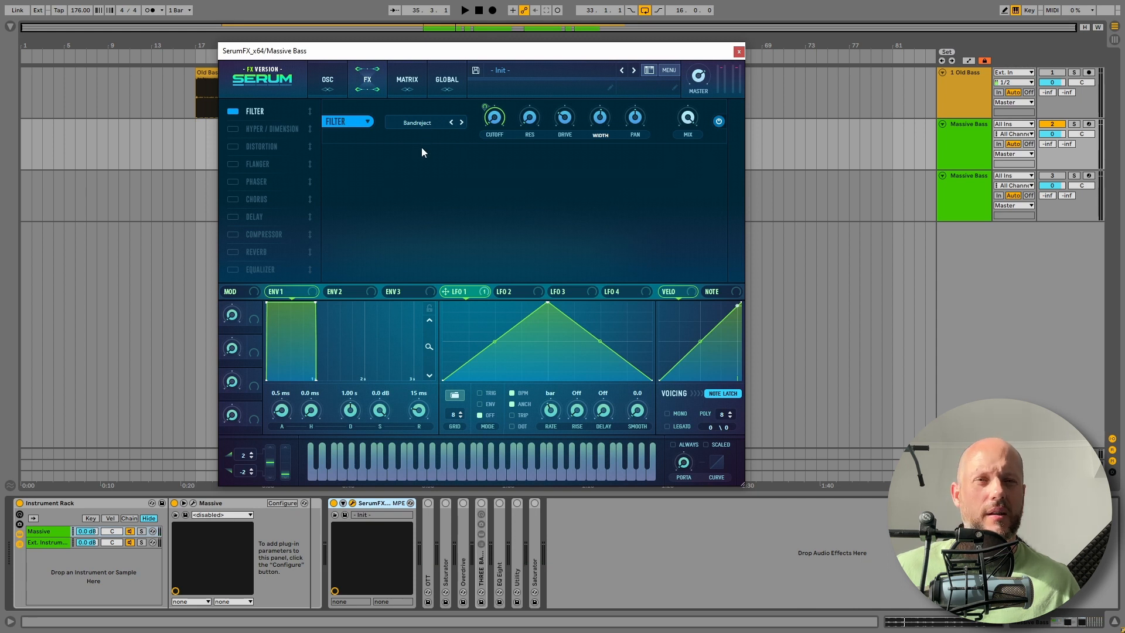
click(739, 52)
Step: Delete the external instrument chain from the Instrument Rack and ungroup the rack so only Massive remains
click(47, 542)
key(Delete)
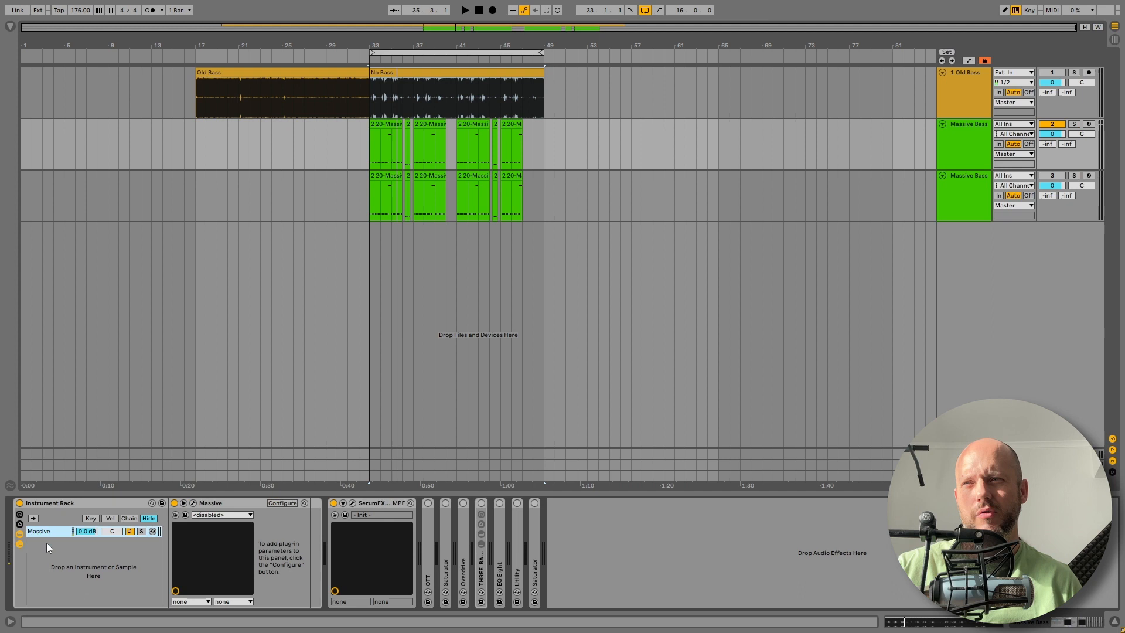
right_click(58, 505)
click(79, 501)
Step: Audition the ungrouped Massive with SerumFX and review the Bandreject filter in the SerumFX editor
key(space)
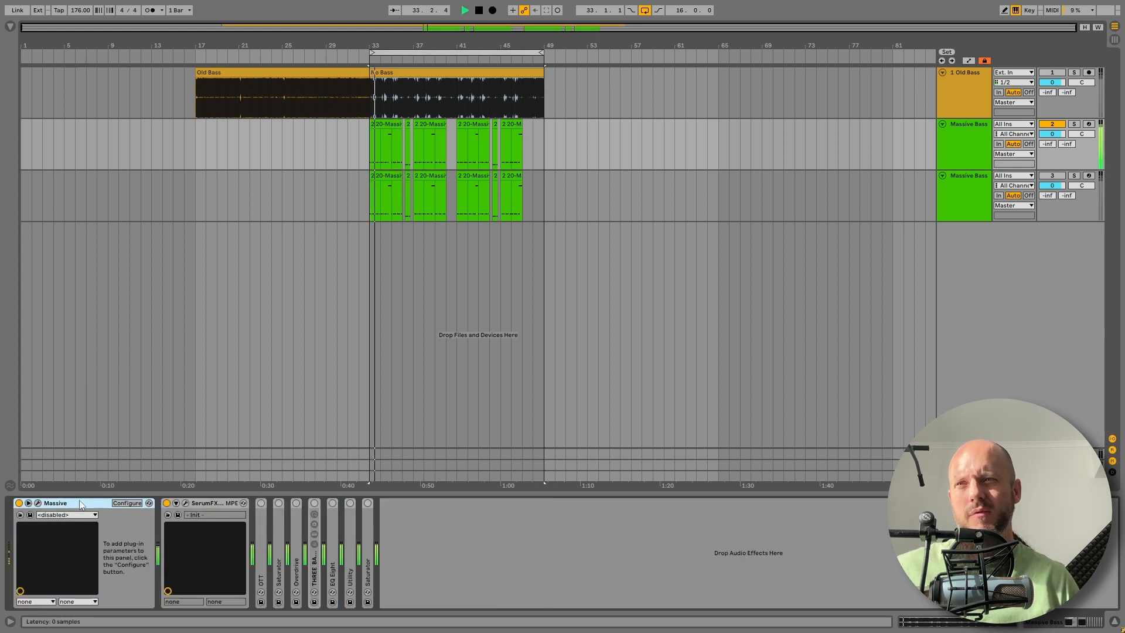
key(space)
click(185, 503)
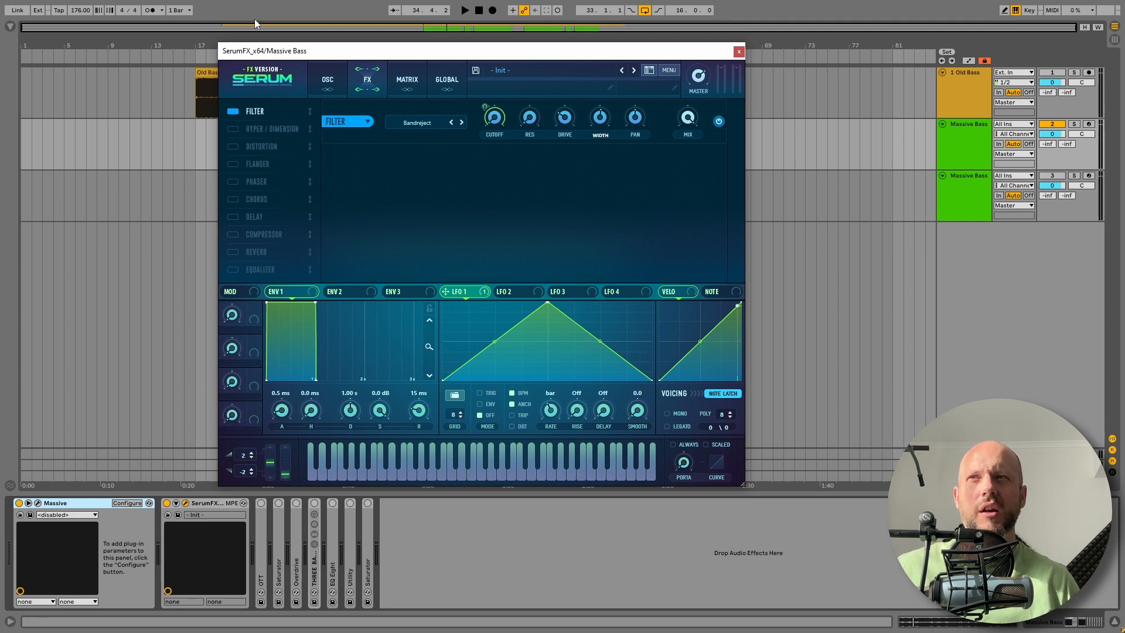
click(738, 52)
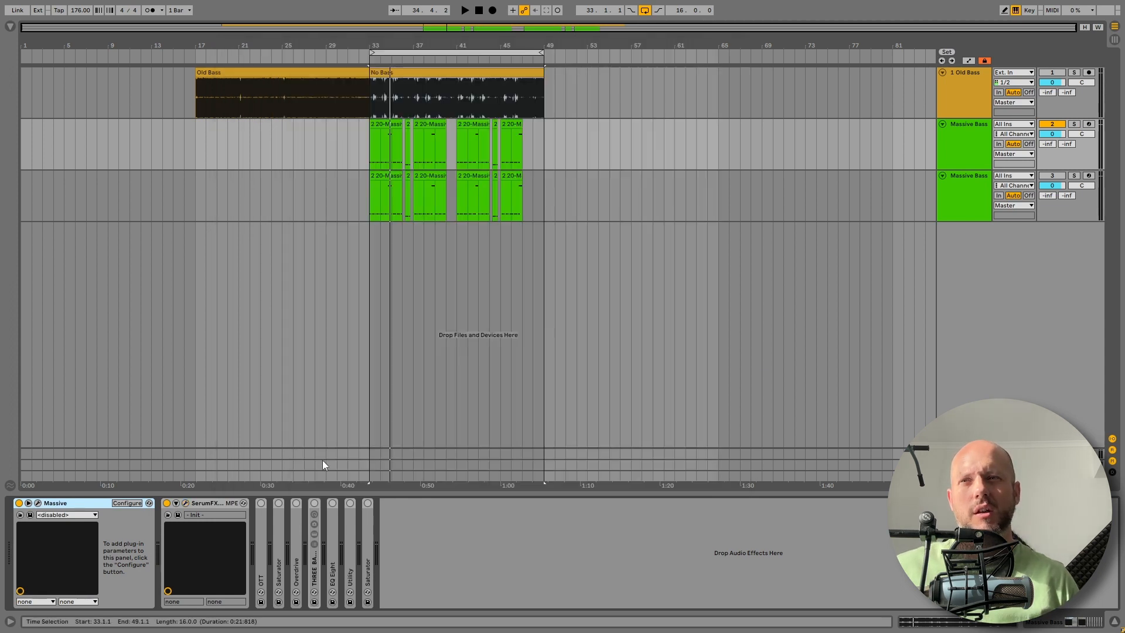
Step: Expand and reactivate OTT and the first Saturator, auditioning the bass loop after each one
double_click(261, 506)
key(space)
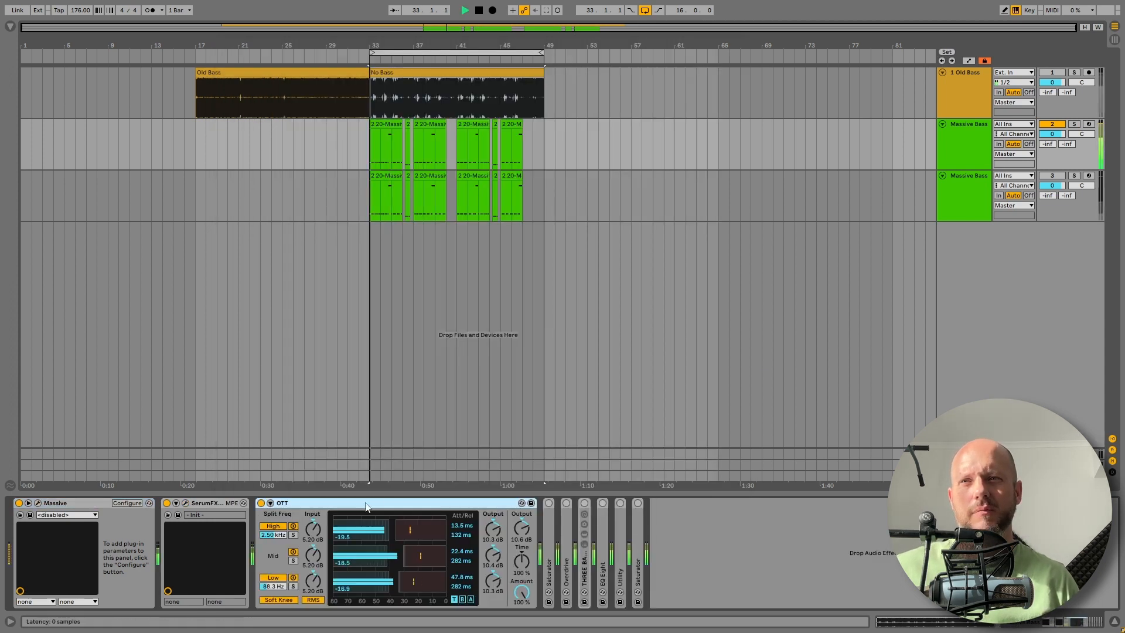
key(space)
double_click(547, 533)
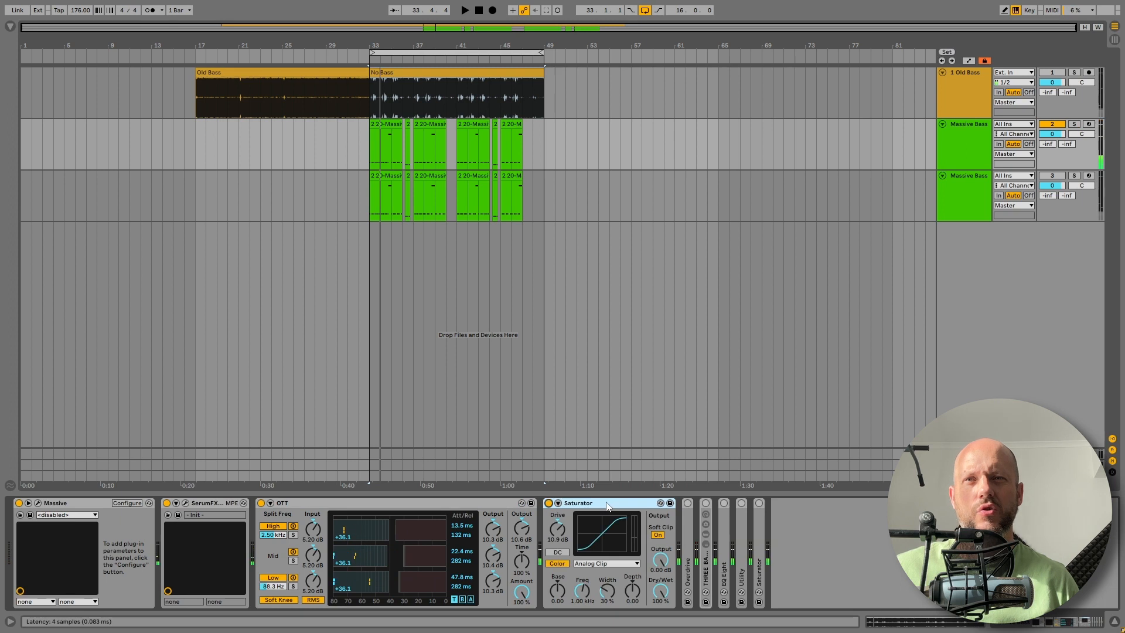
key(space)
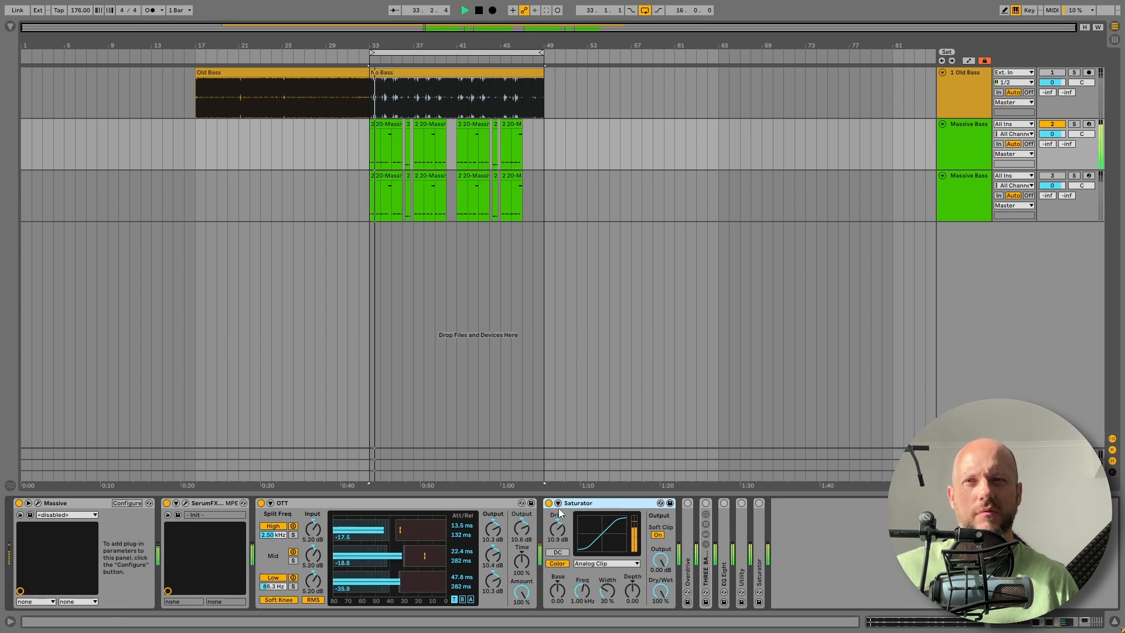
key(space)
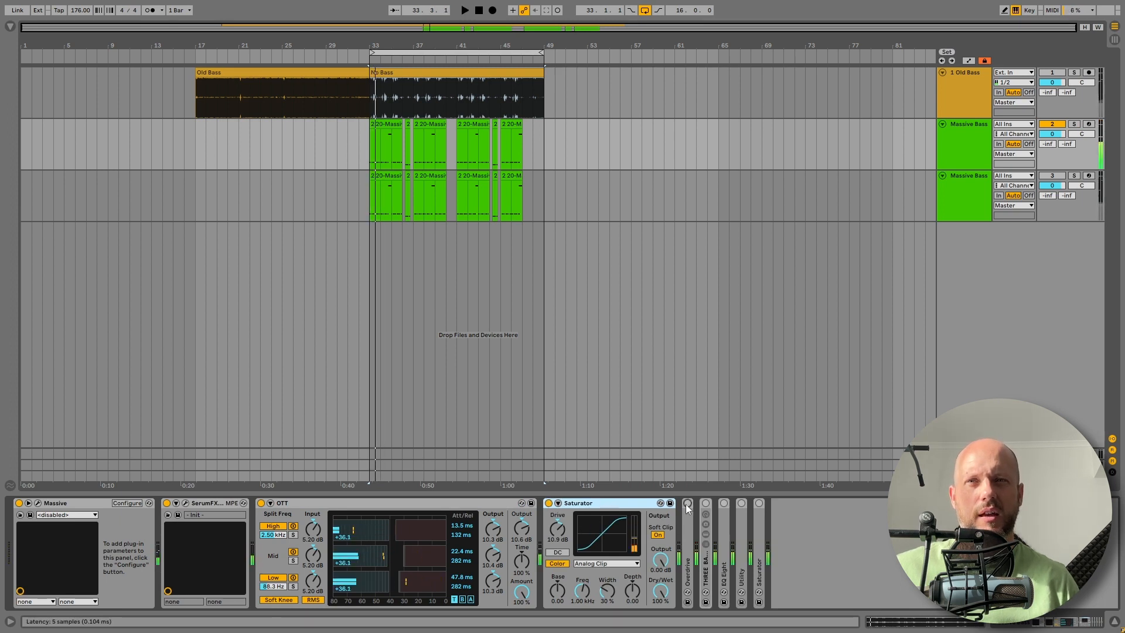
Step: Expand and reactivate Overdrive and the THREE BANDS SPLIT MBC rack, audition the loop and show the rack's chains and devices
double_click(686, 526)
key(space)
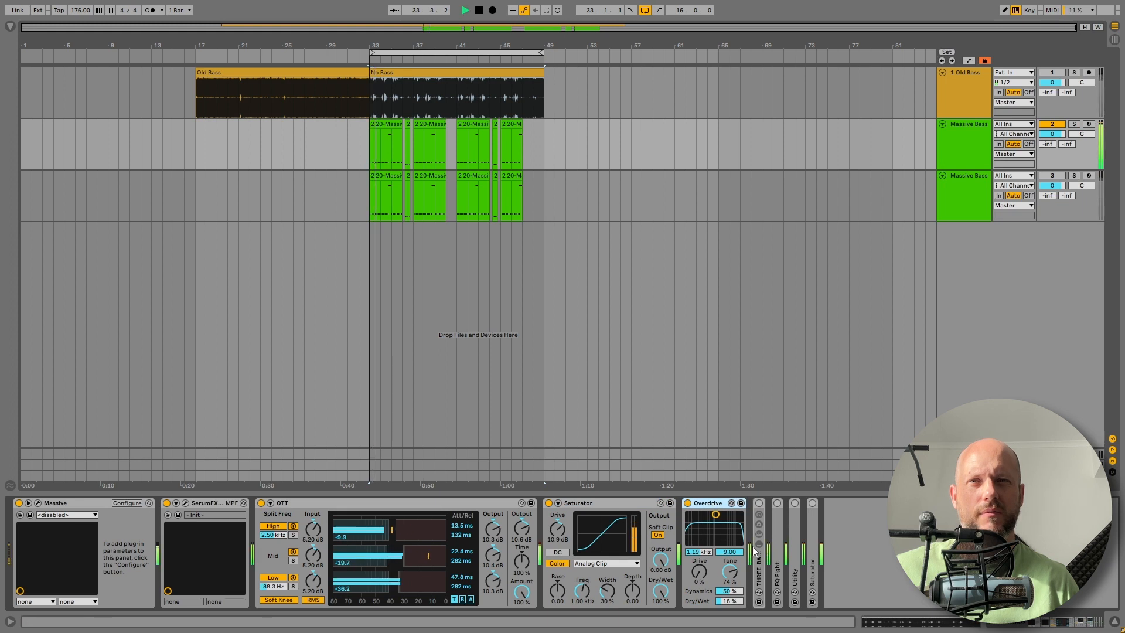
double_click(758, 578)
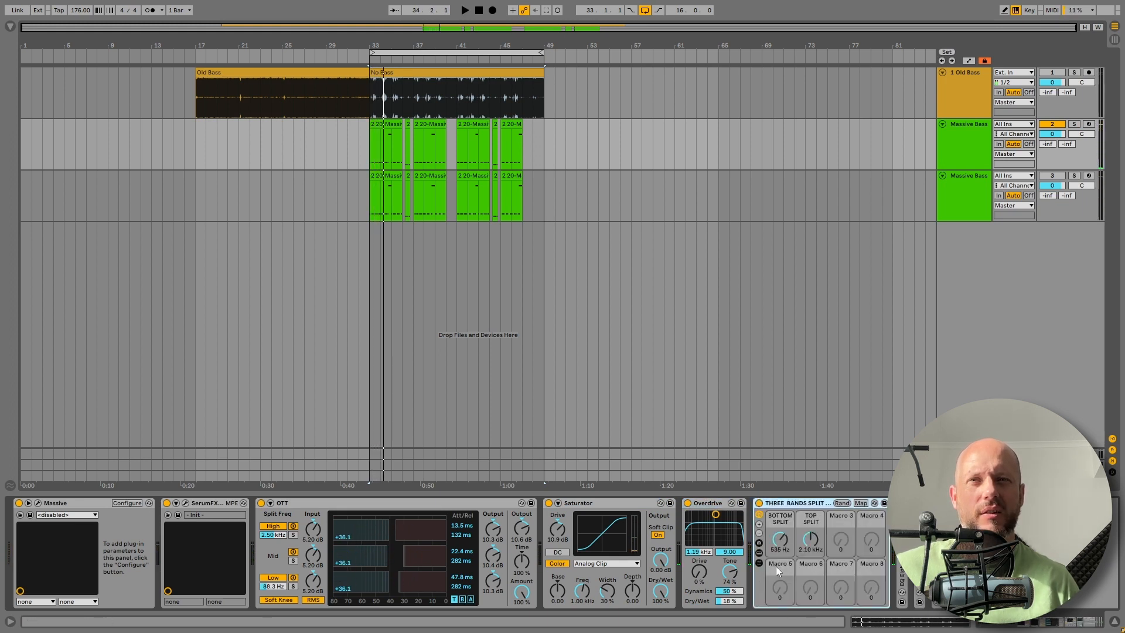
click(758, 562)
click(759, 553)
scroll(756, 554, right, 10)
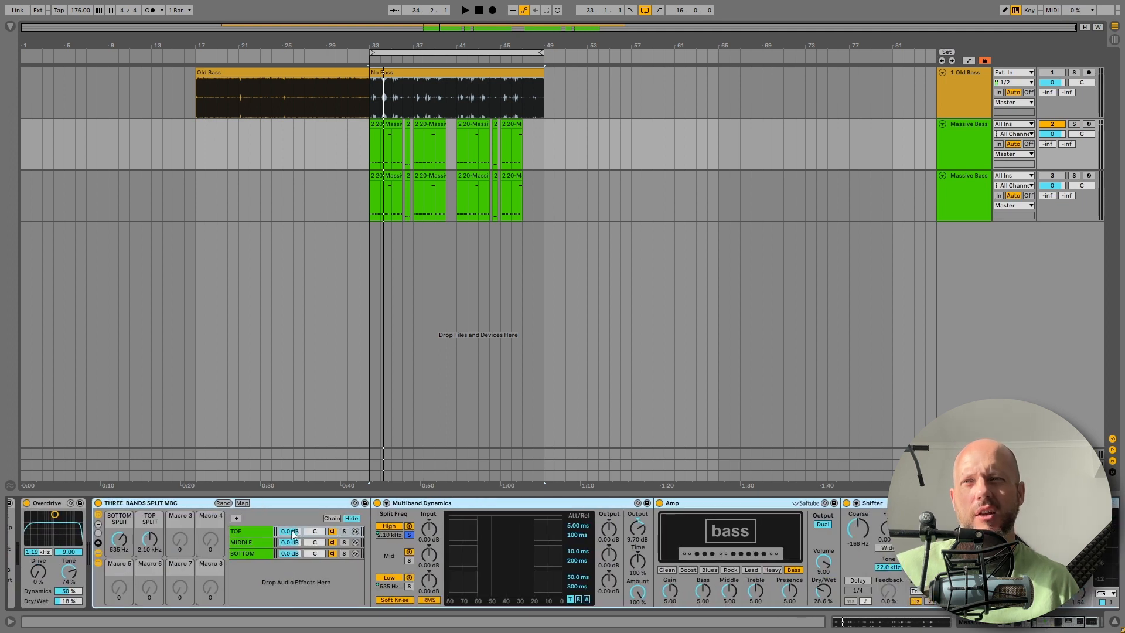
Step: Examine the devices in the rack's MIDDLE and TOP chains, including Multiband Dynamics, Overdrive, Amp, Shifter and EQ Eight
click(437, 502)
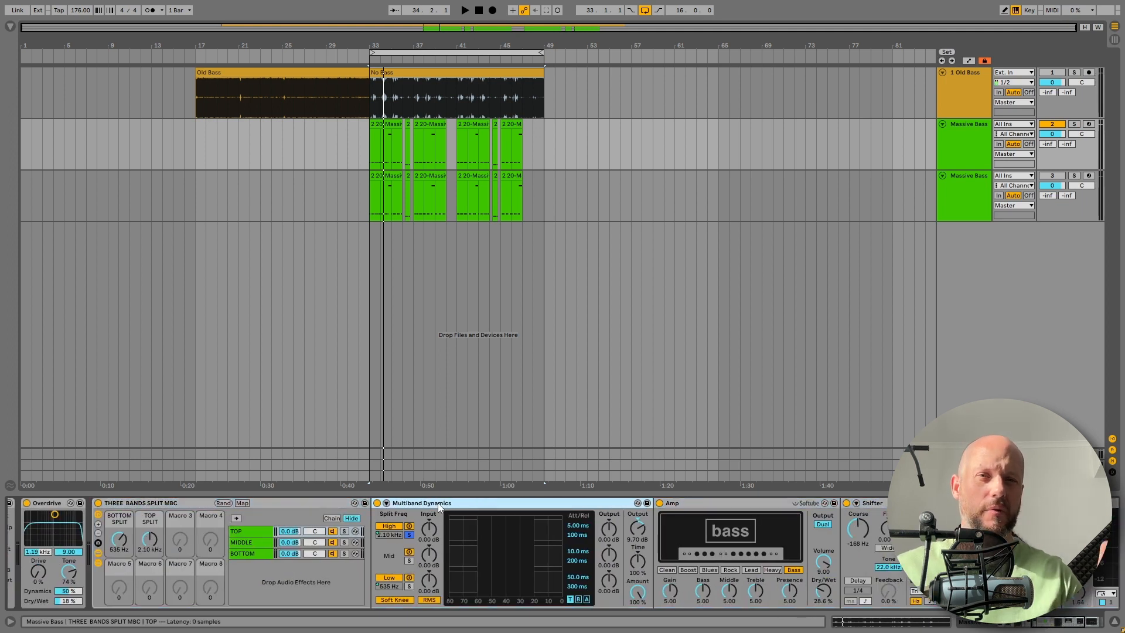
click(258, 542)
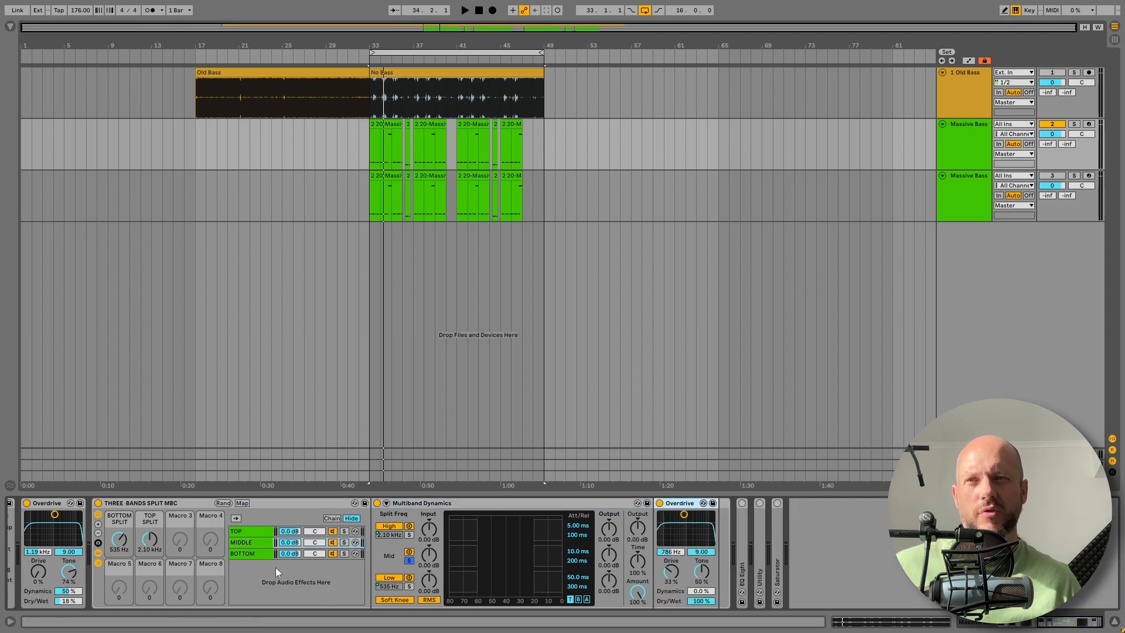
click(255, 531)
click(730, 504)
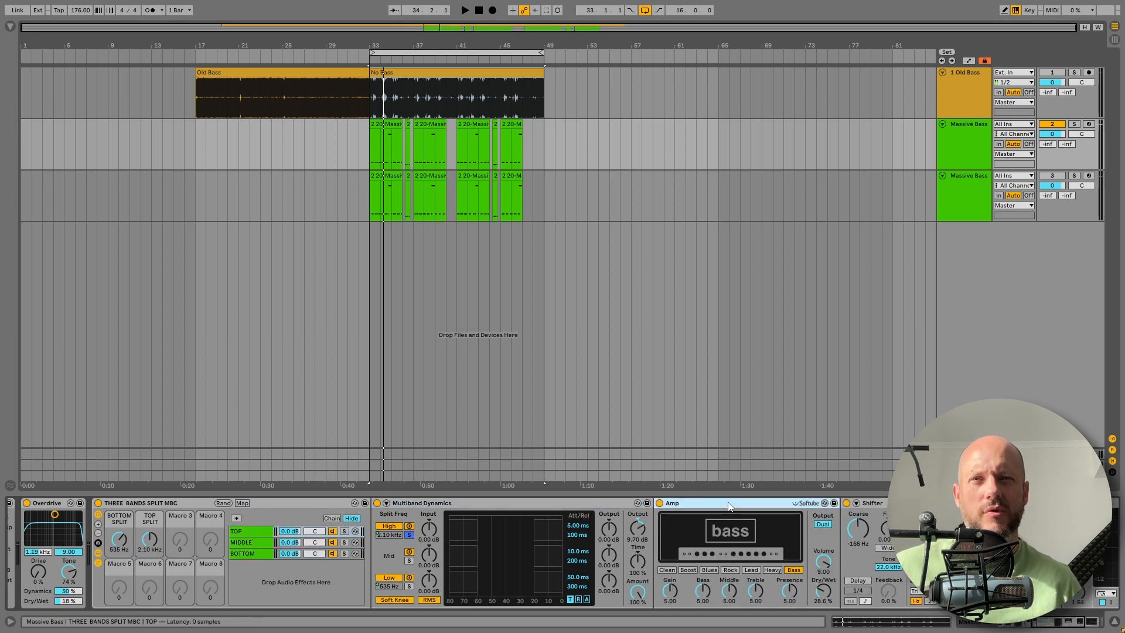
click(823, 591)
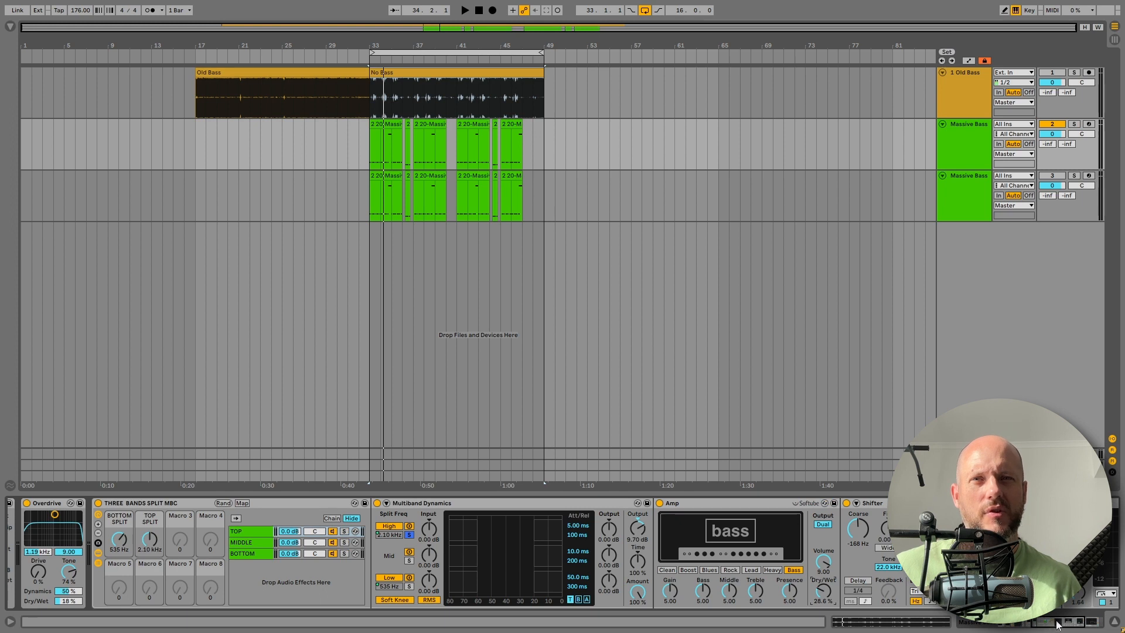
scroll(712, 526, right, 5)
click(867, 507)
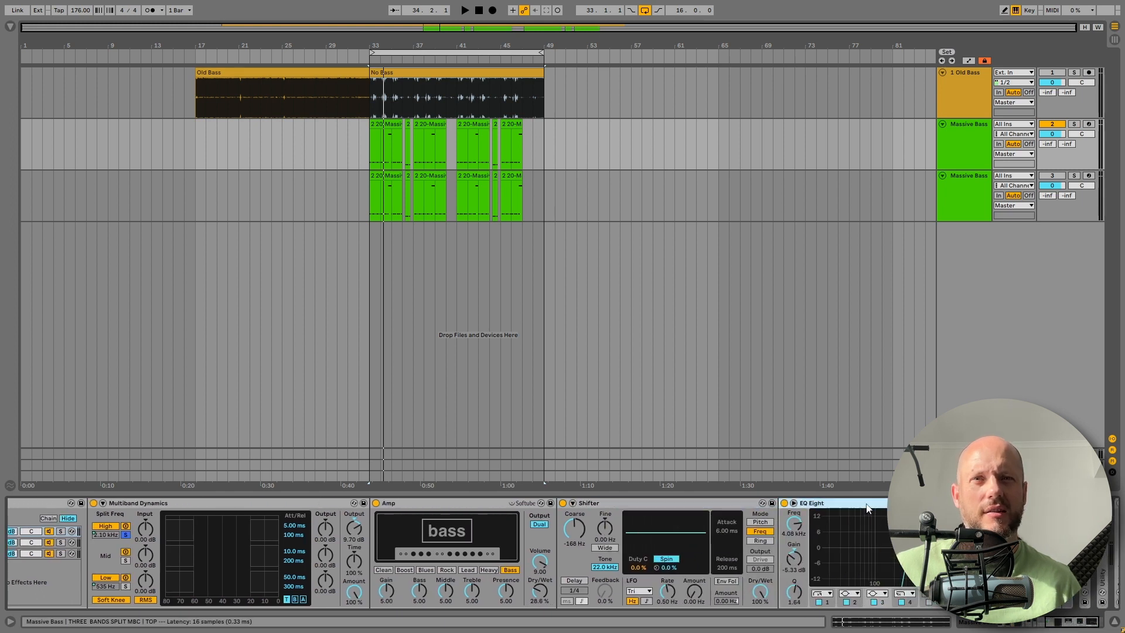
Step: Compare the bass loop with the THREE BANDS SPLIT MBC rack bypassed and active, and collapse the rack when finished
drag(1065, 625, 1050, 624)
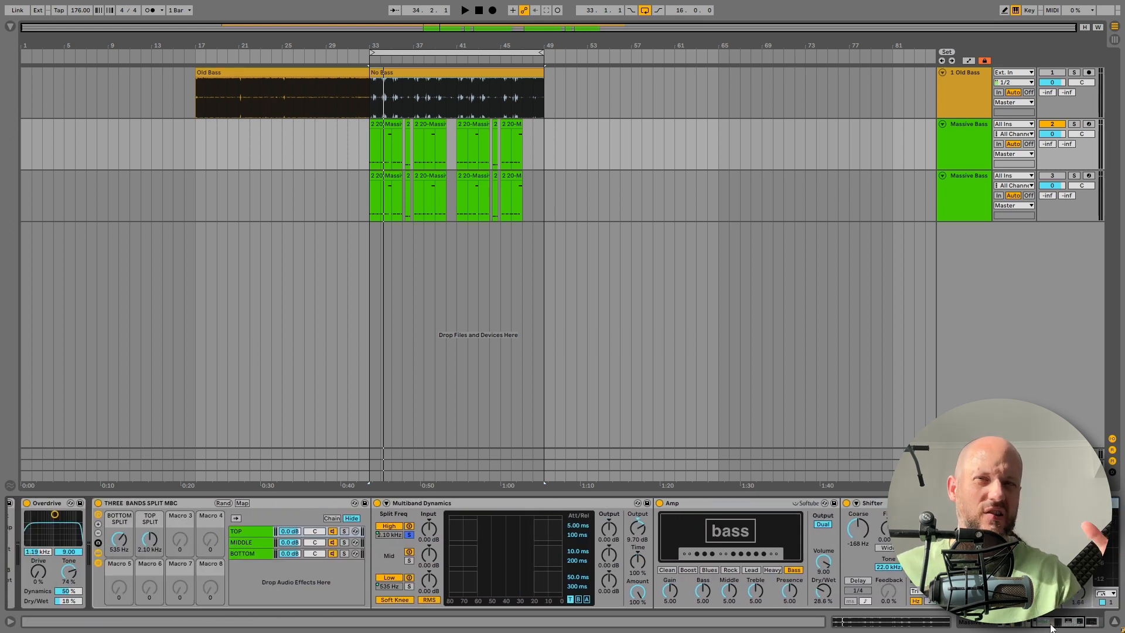
click(98, 503)
key(space)
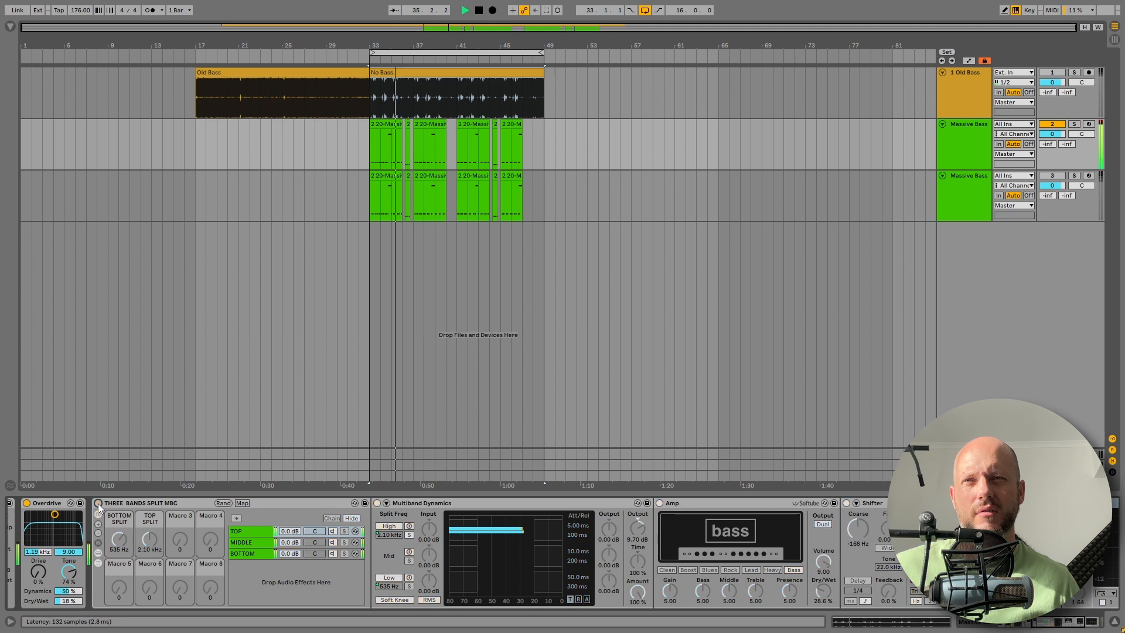
click(98, 505)
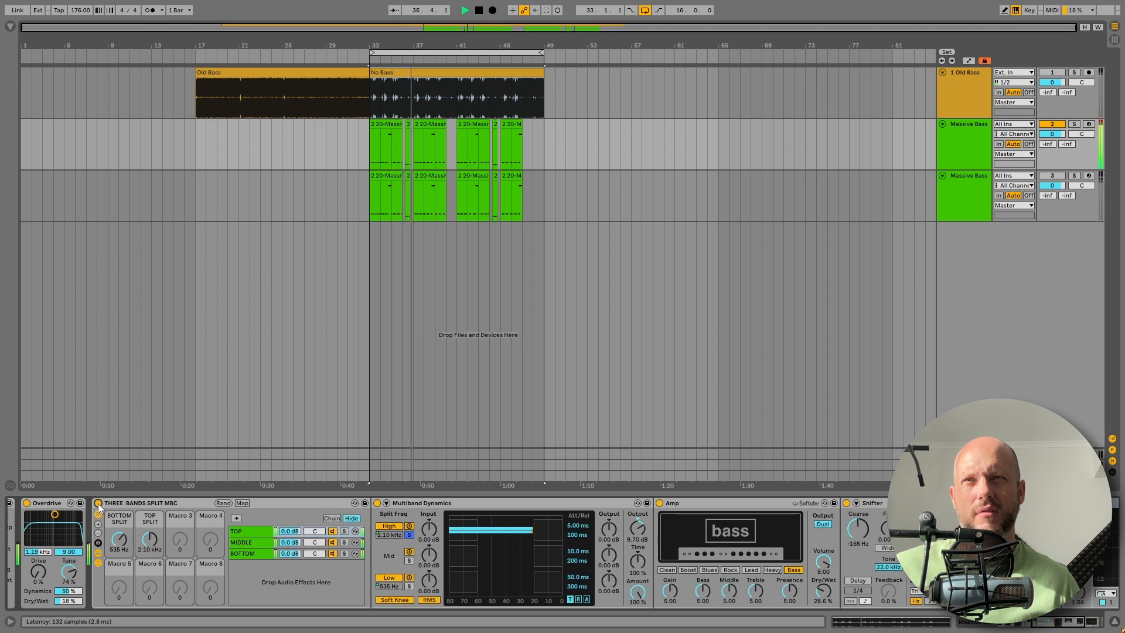
click(98, 504)
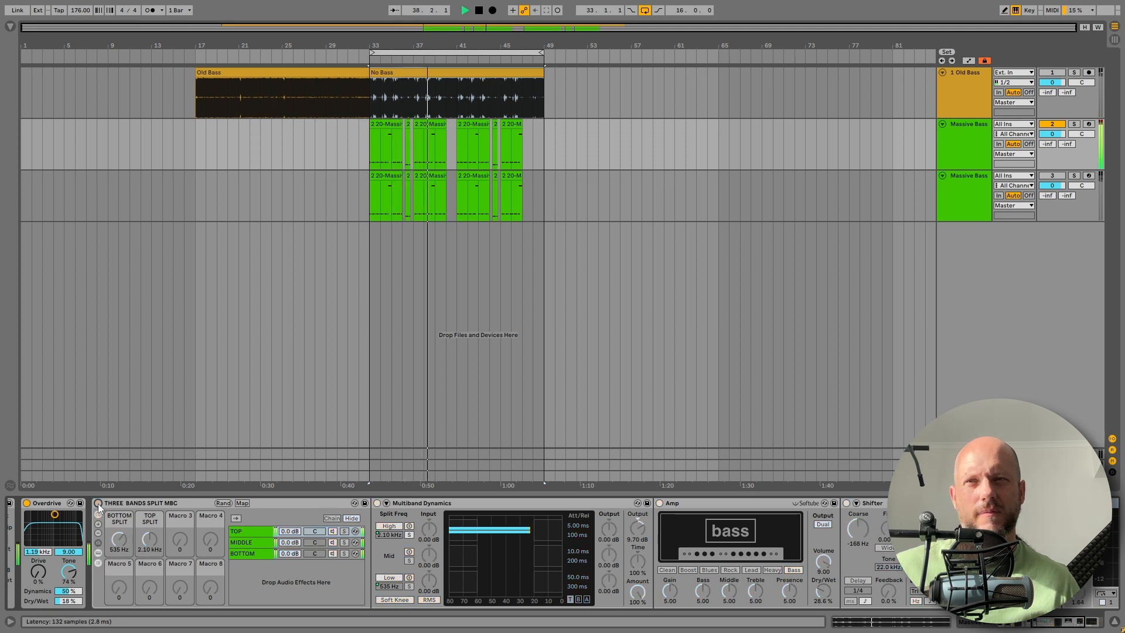
double_click(111, 504)
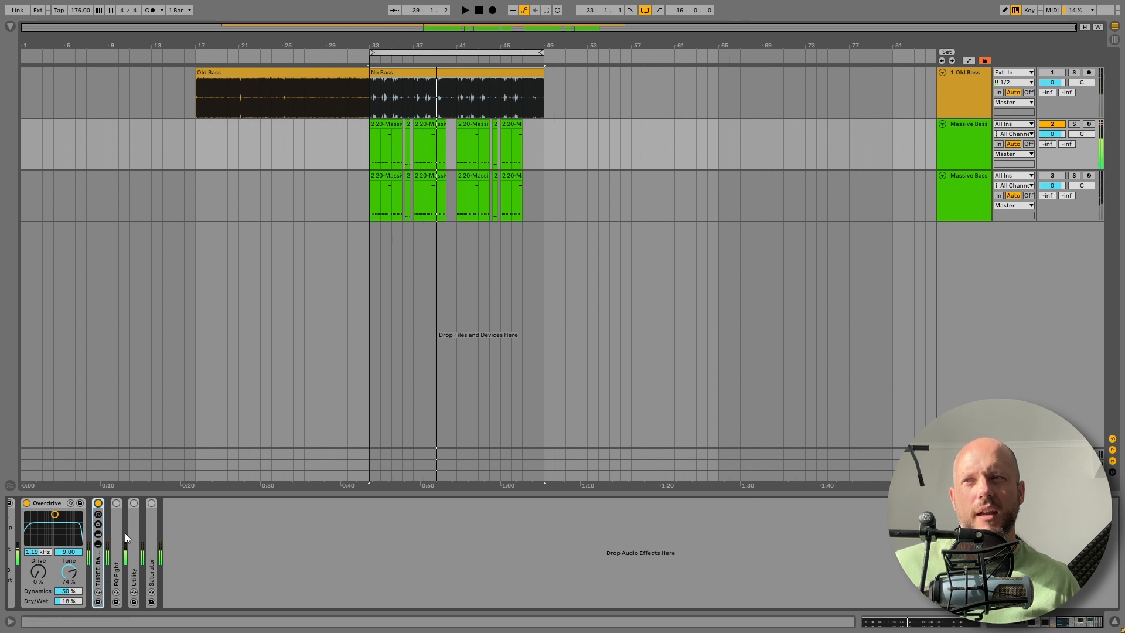
Step: Expand and reactivate EQ Eight after the rack, and compare the bass loop with the EQ on and bypassed
double_click(115, 526)
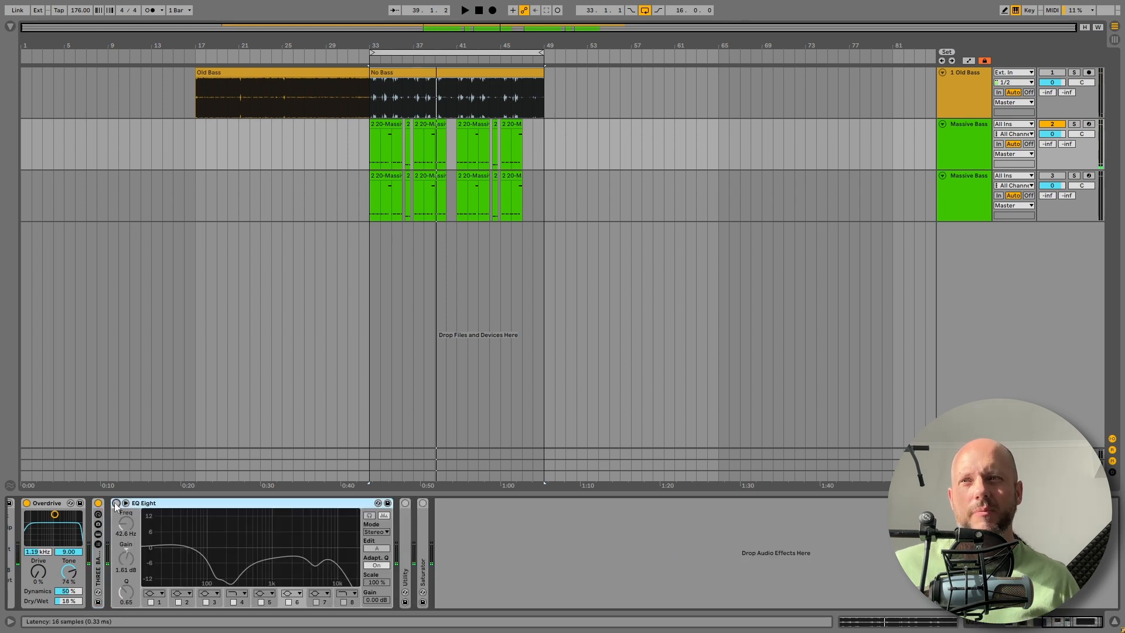
click(116, 503)
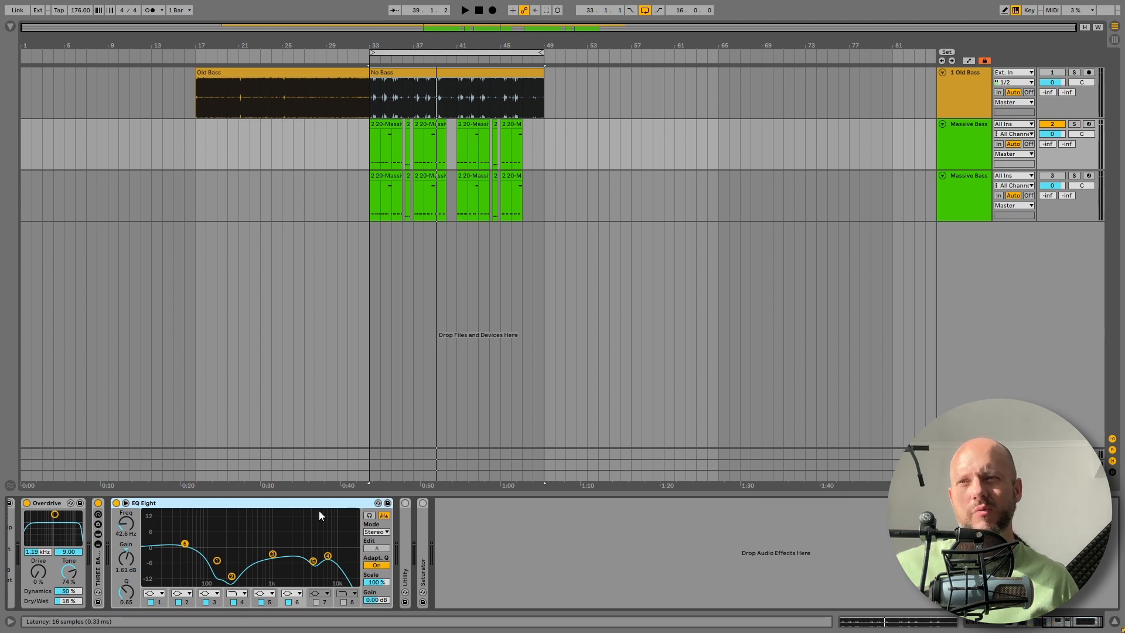
key(space)
click(116, 504)
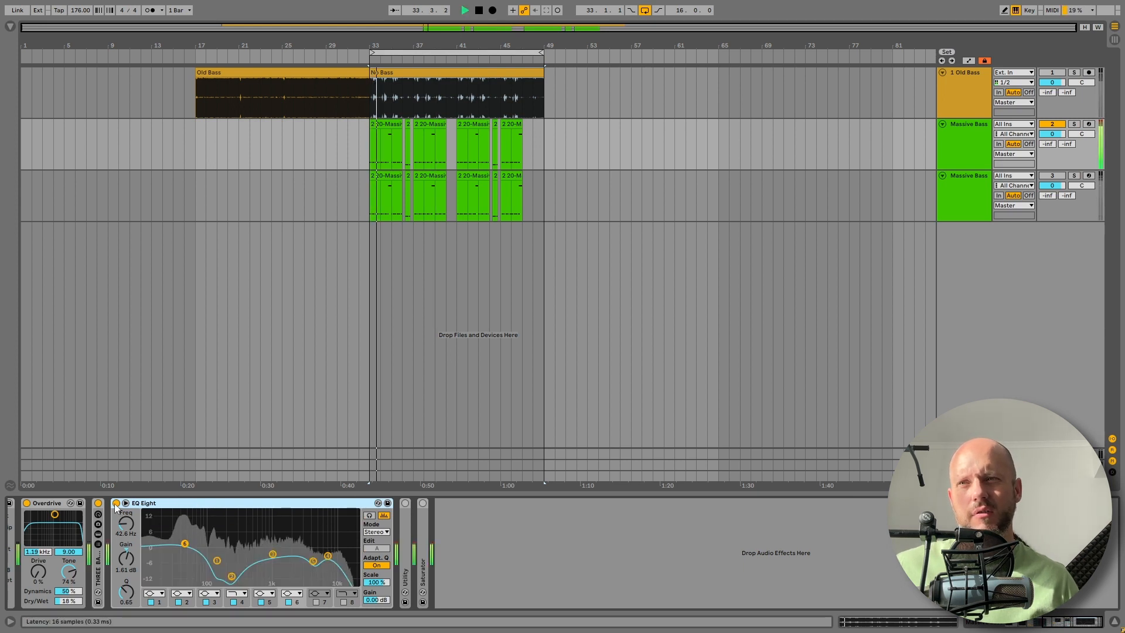
click(116, 503)
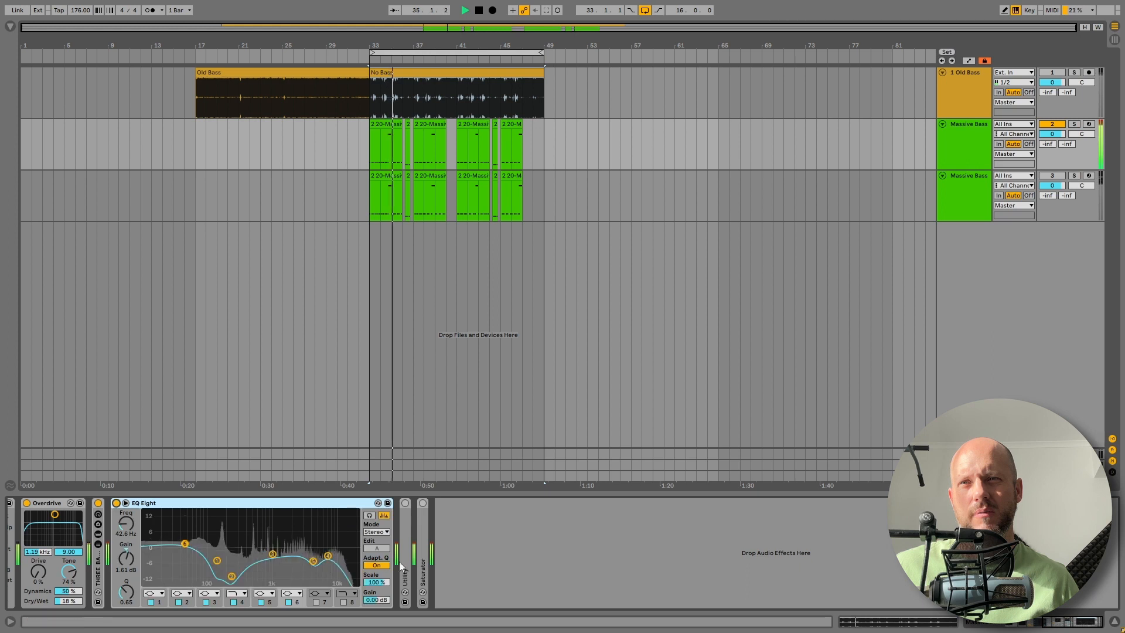
key(space)
Step: Expand and reactivate the Utility after EQ Eight and audition the bass loop
double_click(406, 520)
click(405, 504)
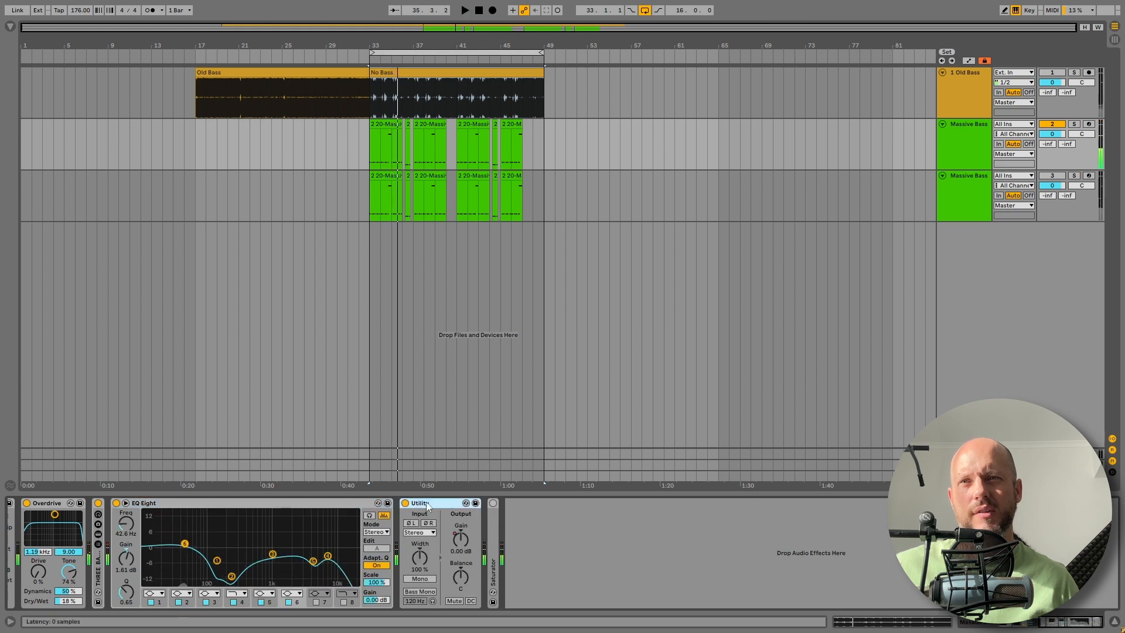
key(space)
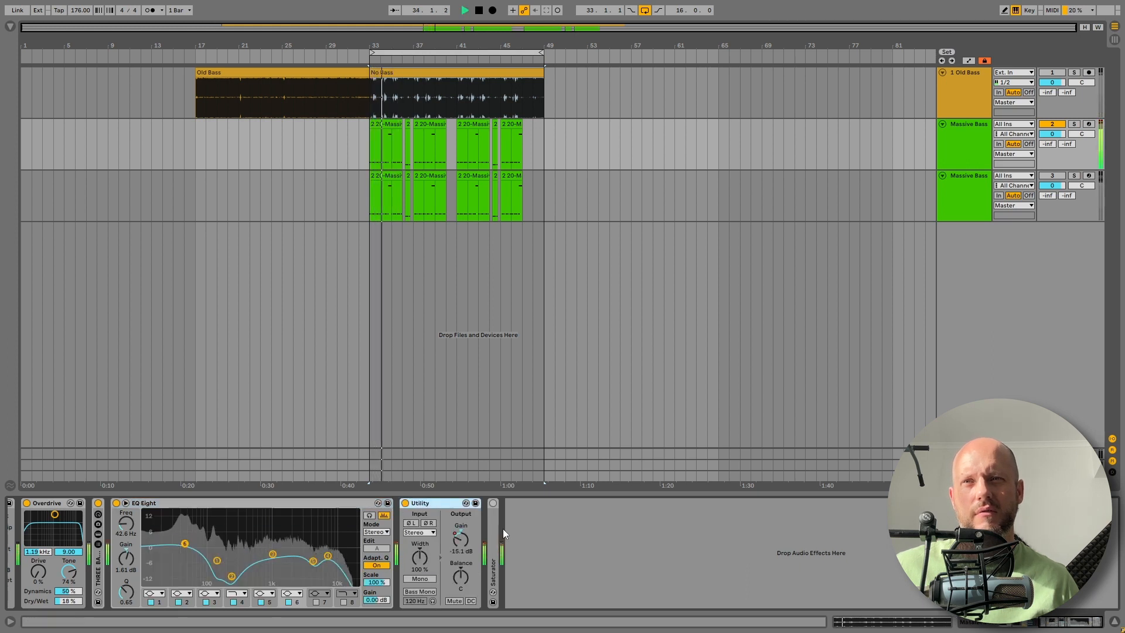
Step: Expand and reactivate the final Saturator, and audition the bass loop with the 1 Old Bass track unmuted
double_click(493, 520)
key(space)
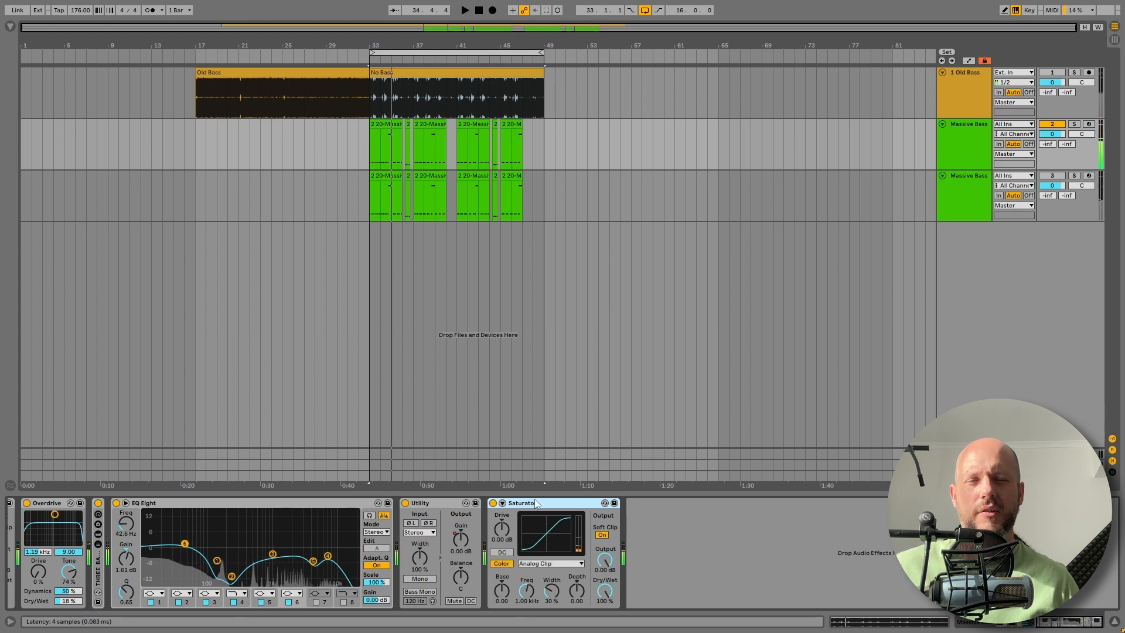
key(space)
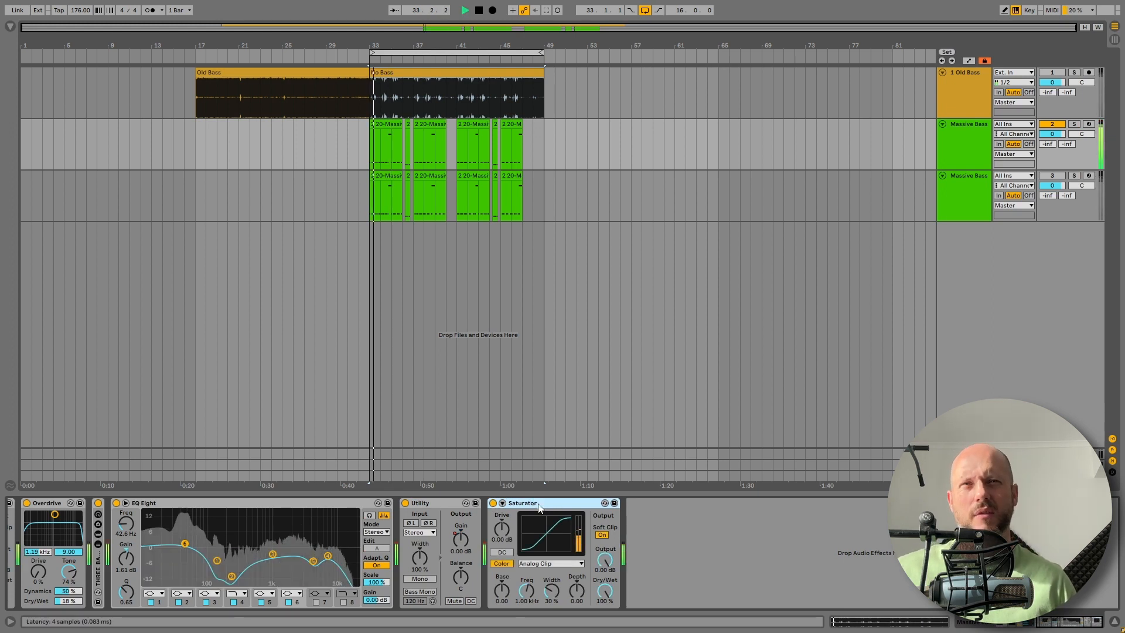
click(1051, 73)
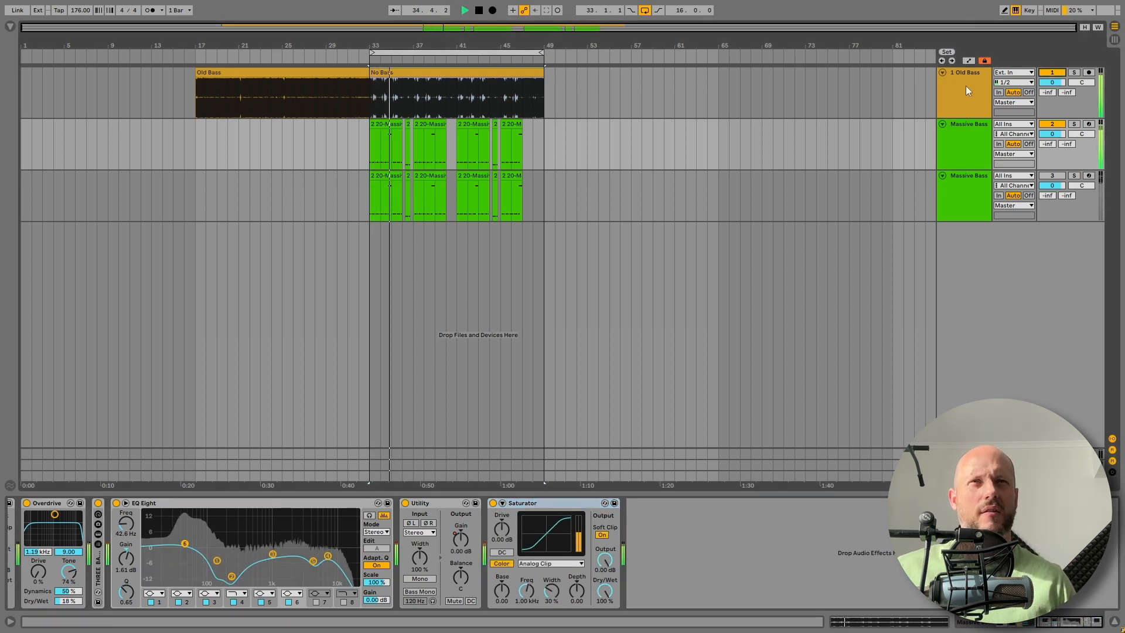